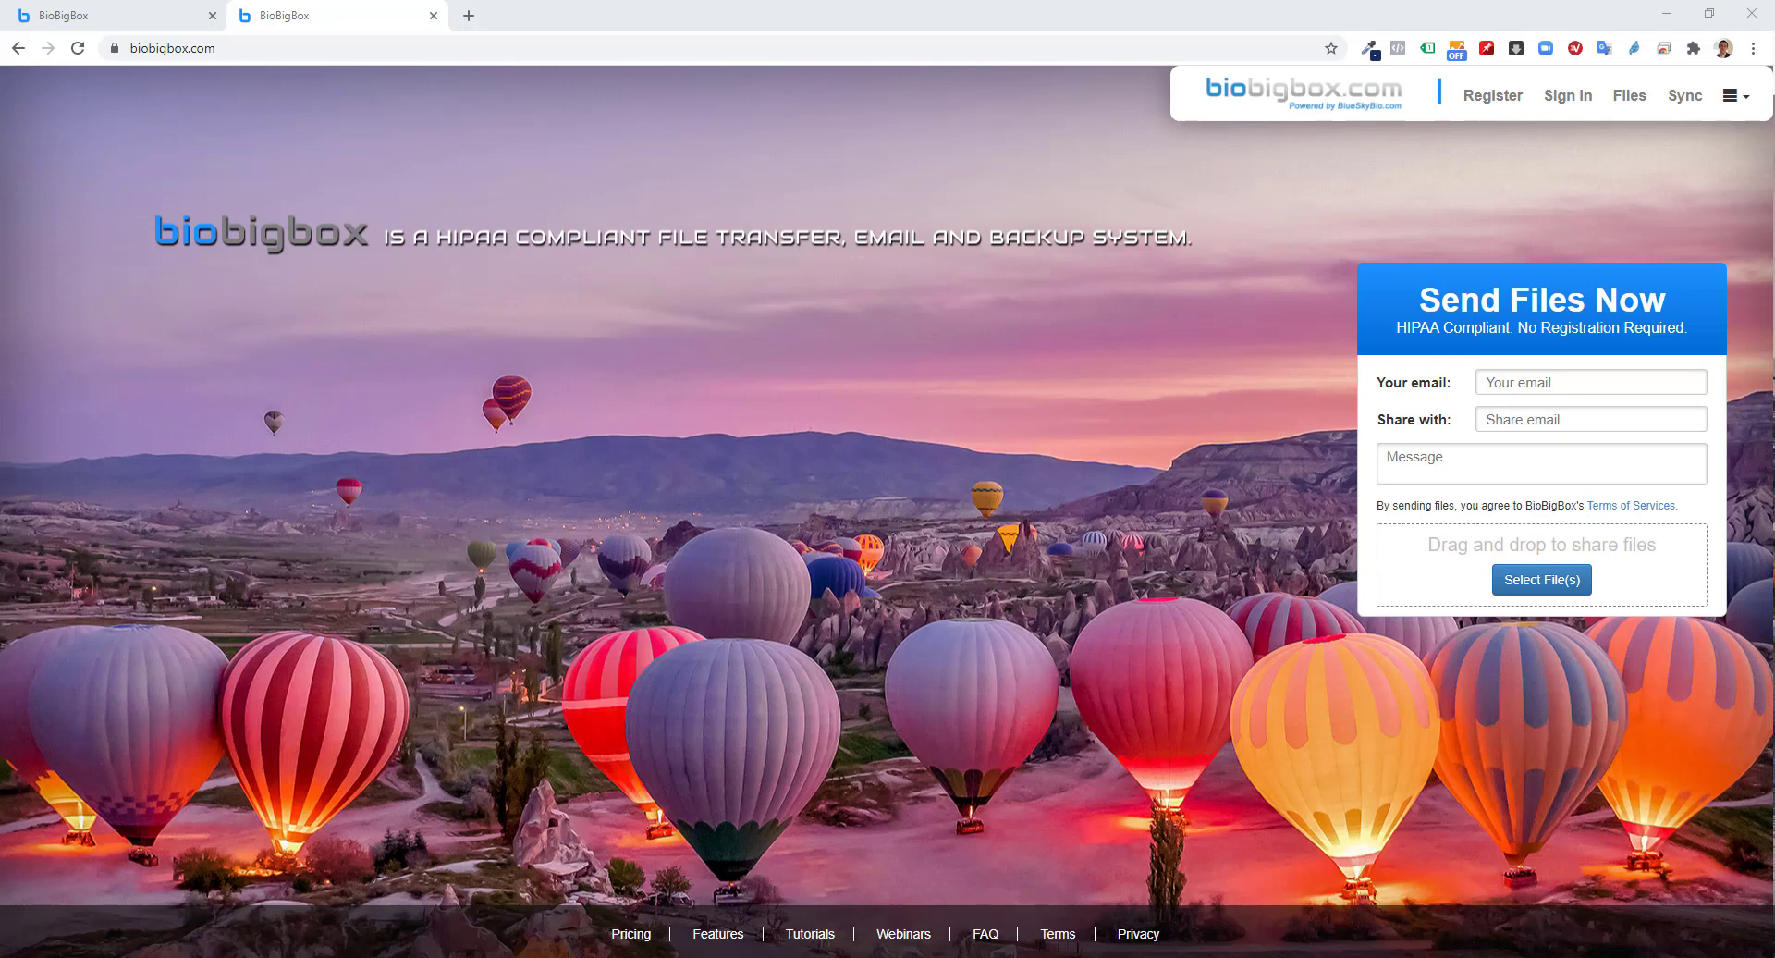
View the new-account registration form, then return to the signed-in account's File List, page 1 of 8
click(1499, 98)
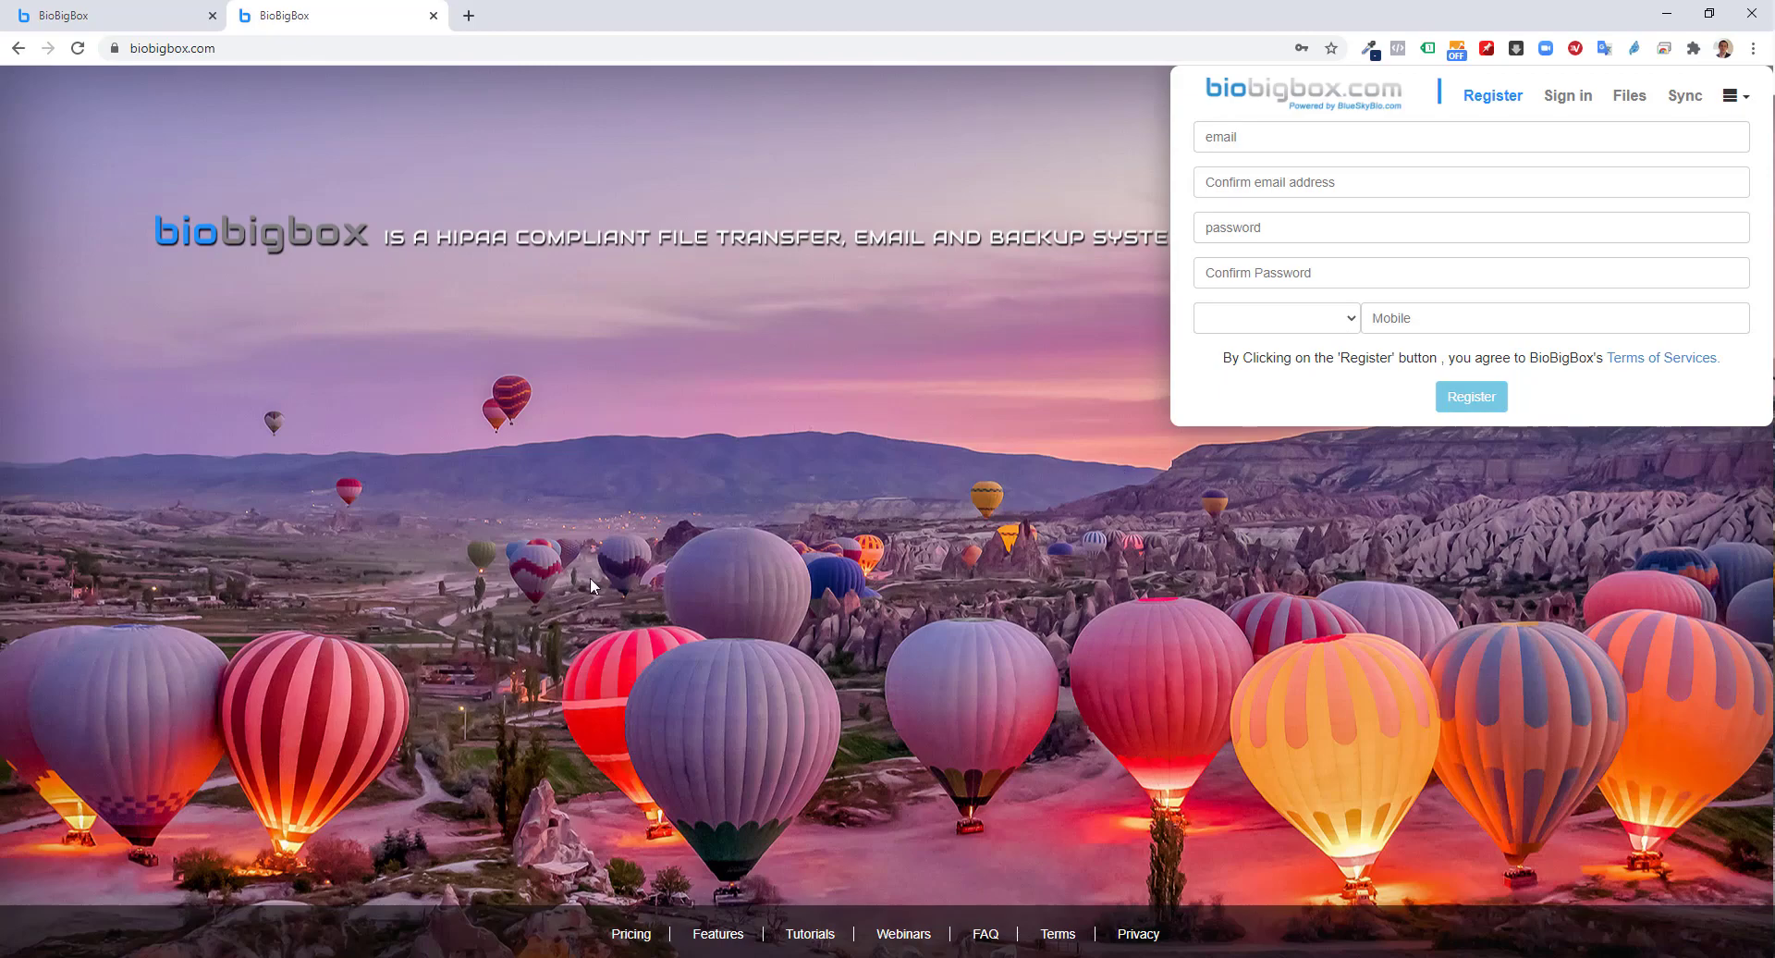
click(120, 11)
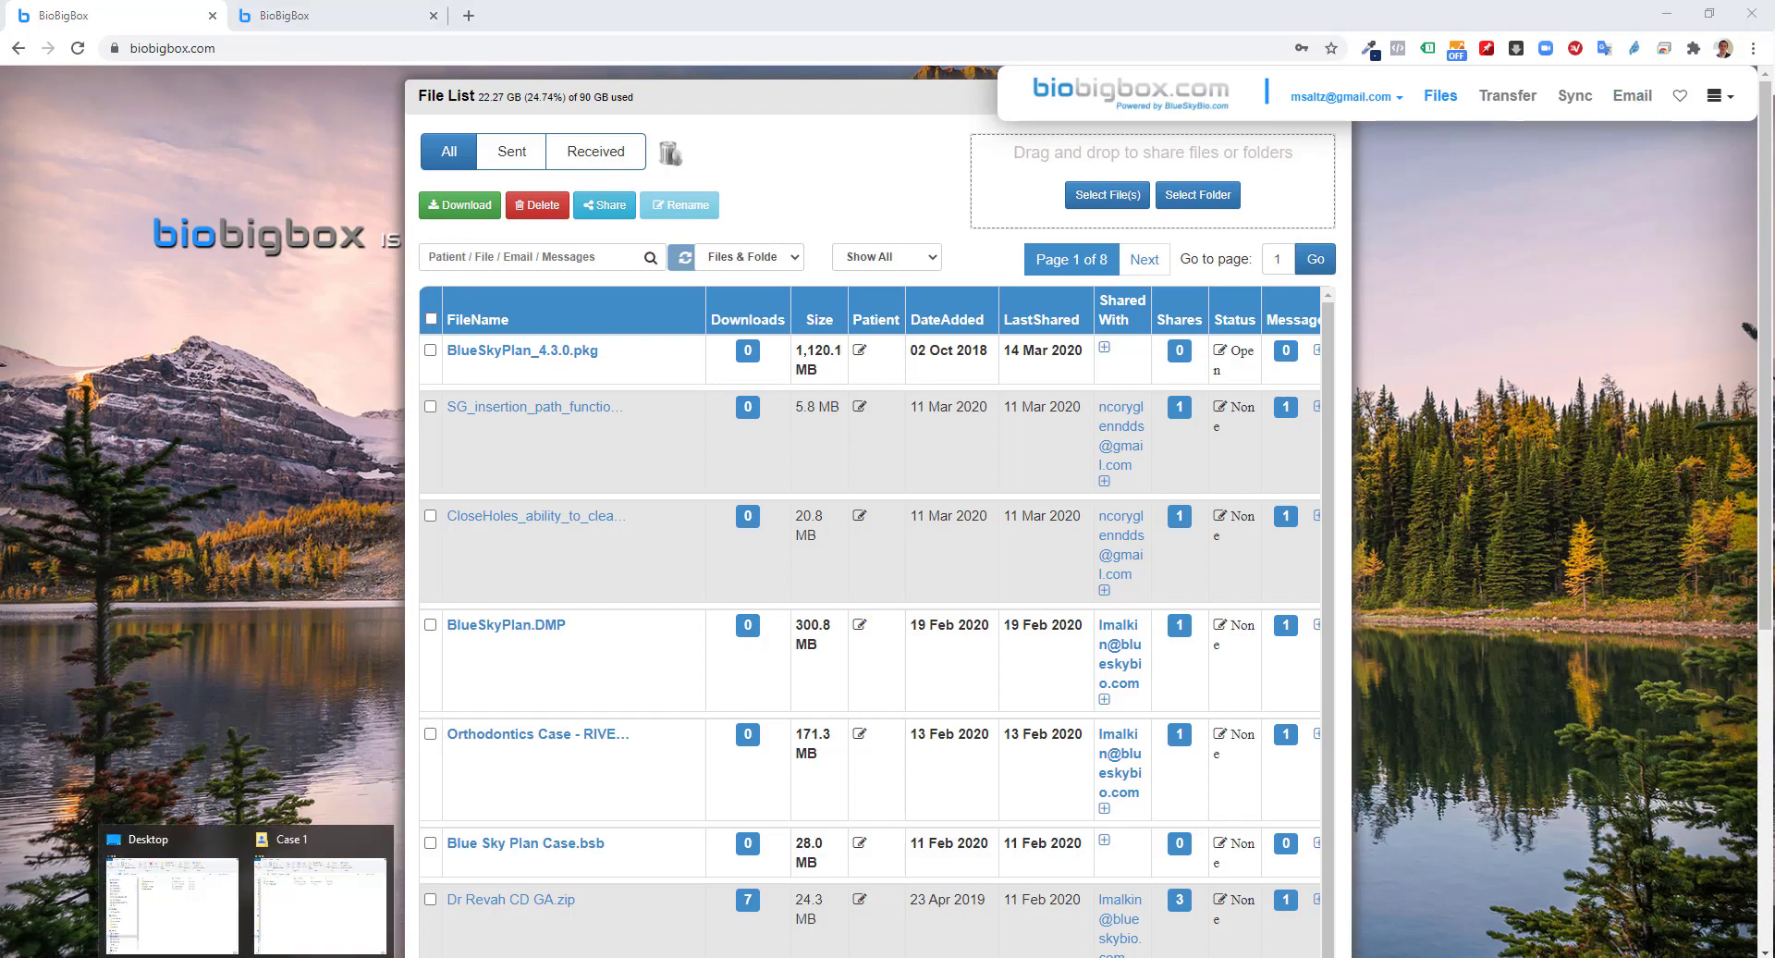
Show the local Case 1 folder with the case 1 dicom and case 1 gingiva stl files
click(326, 925)
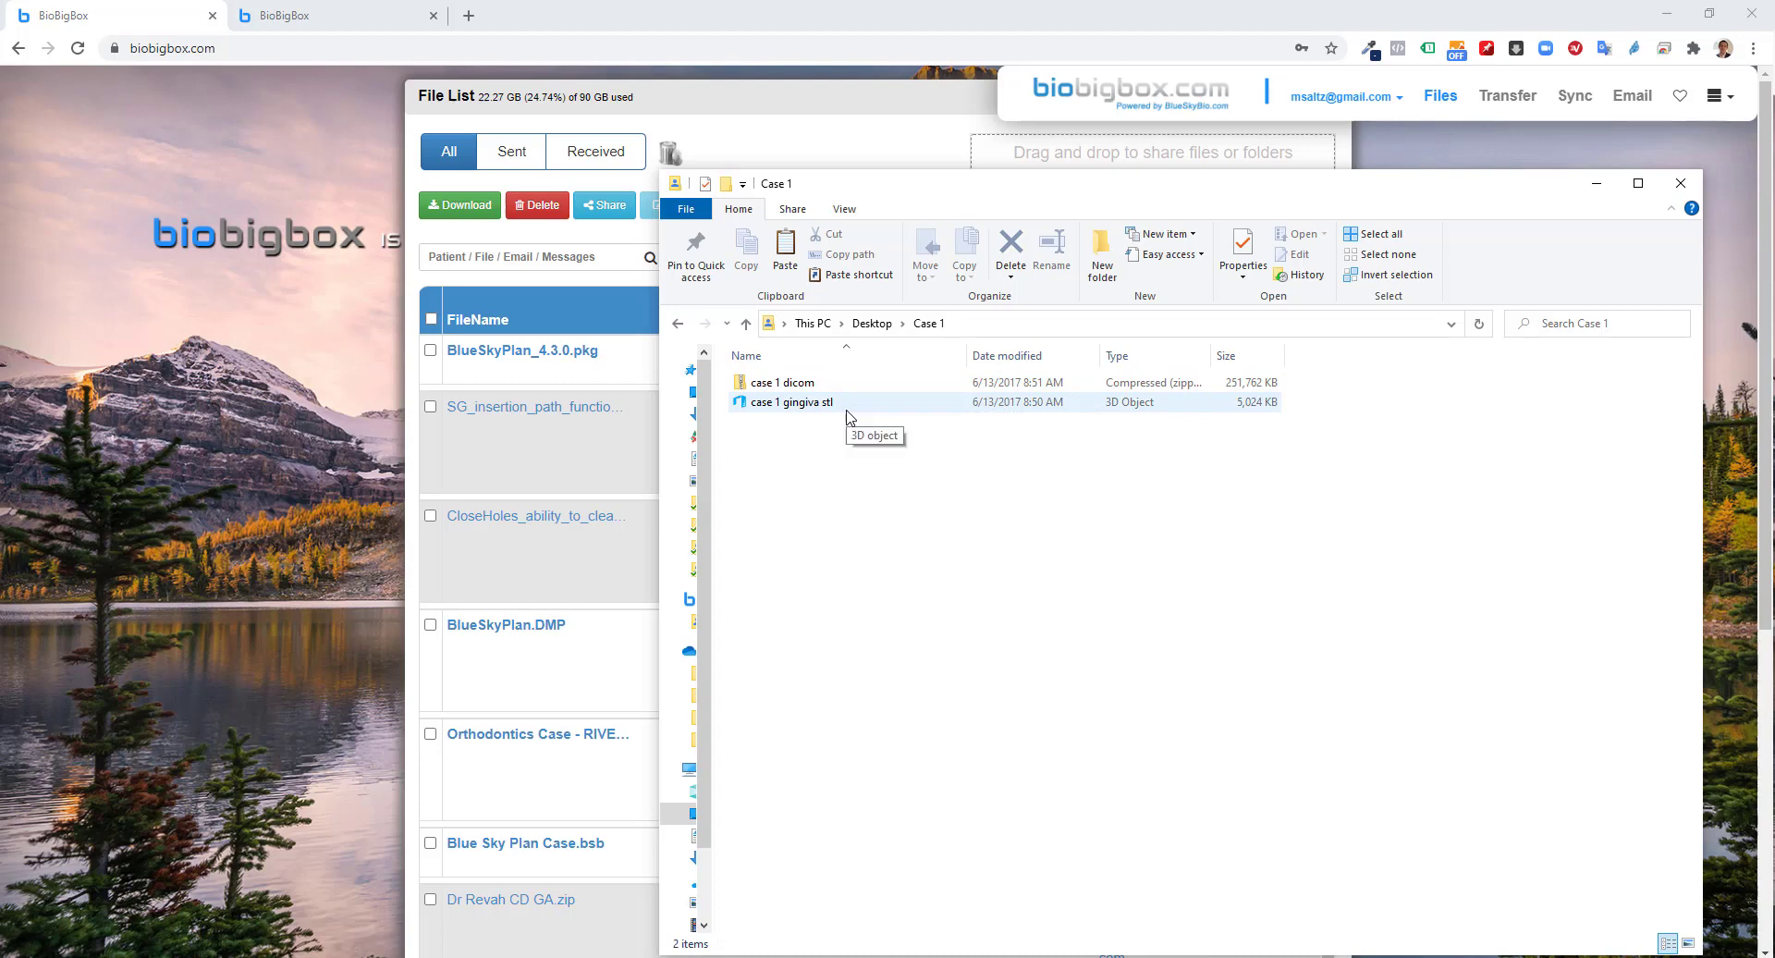
Choose the Desktop's Case 1 folder as the folder to upload
click(809, 125)
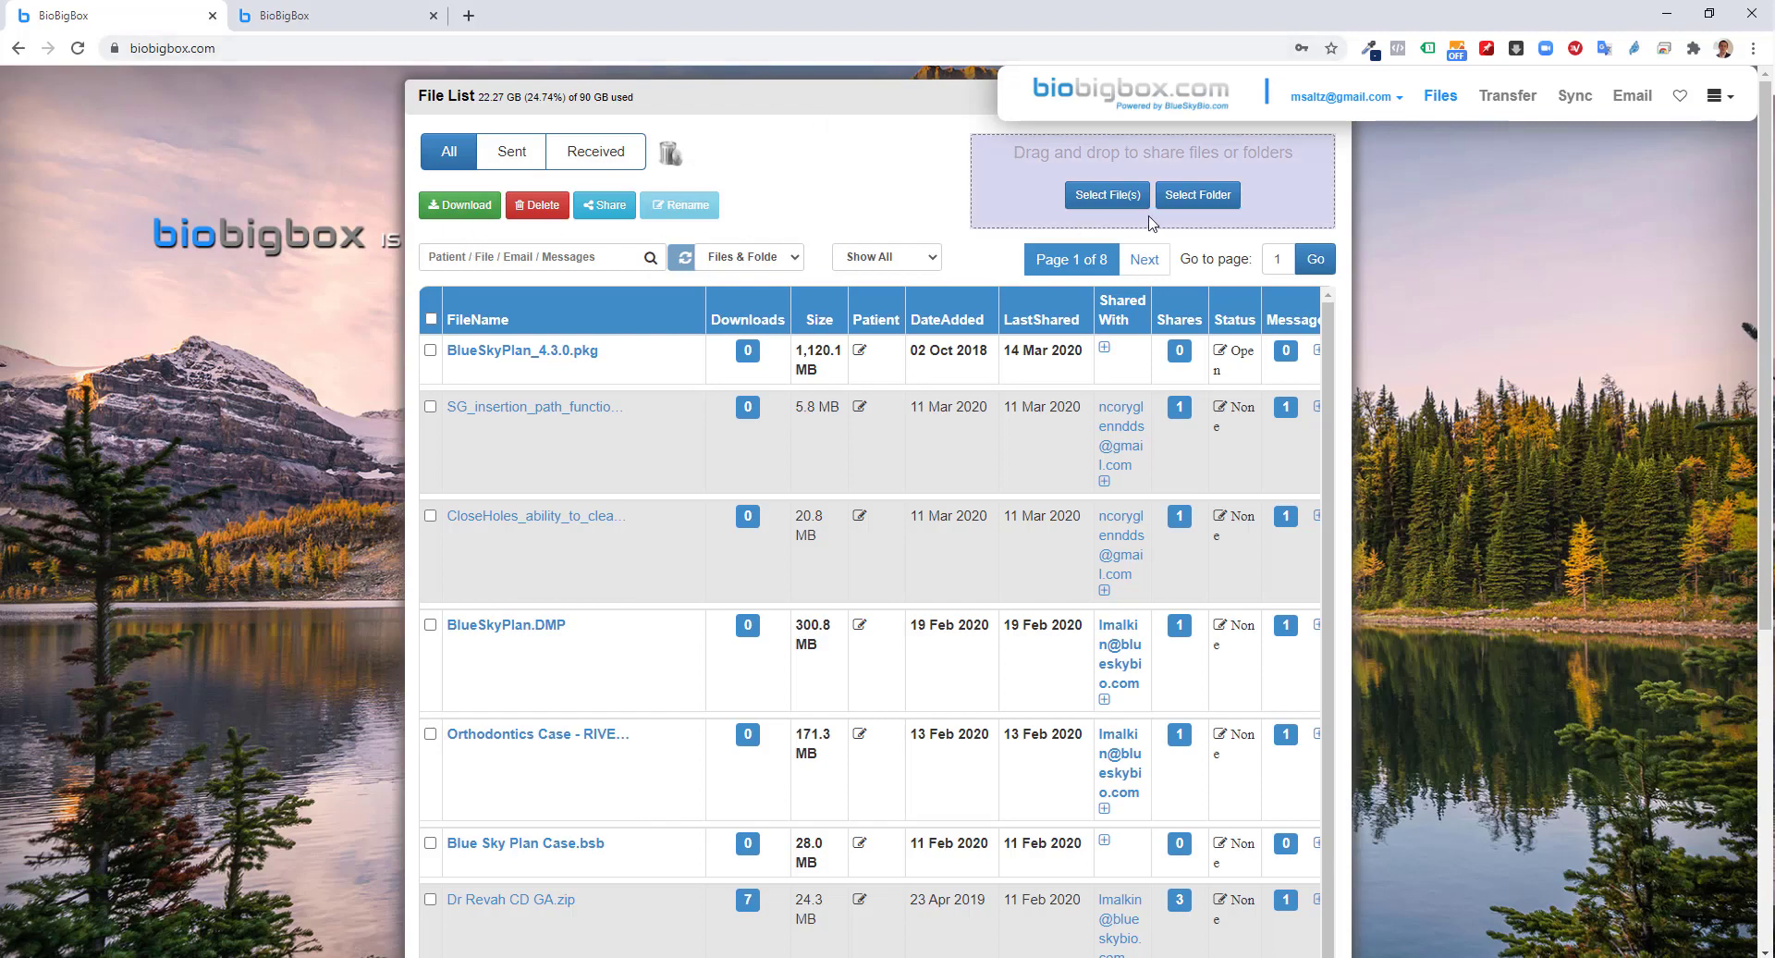
click(1221, 205)
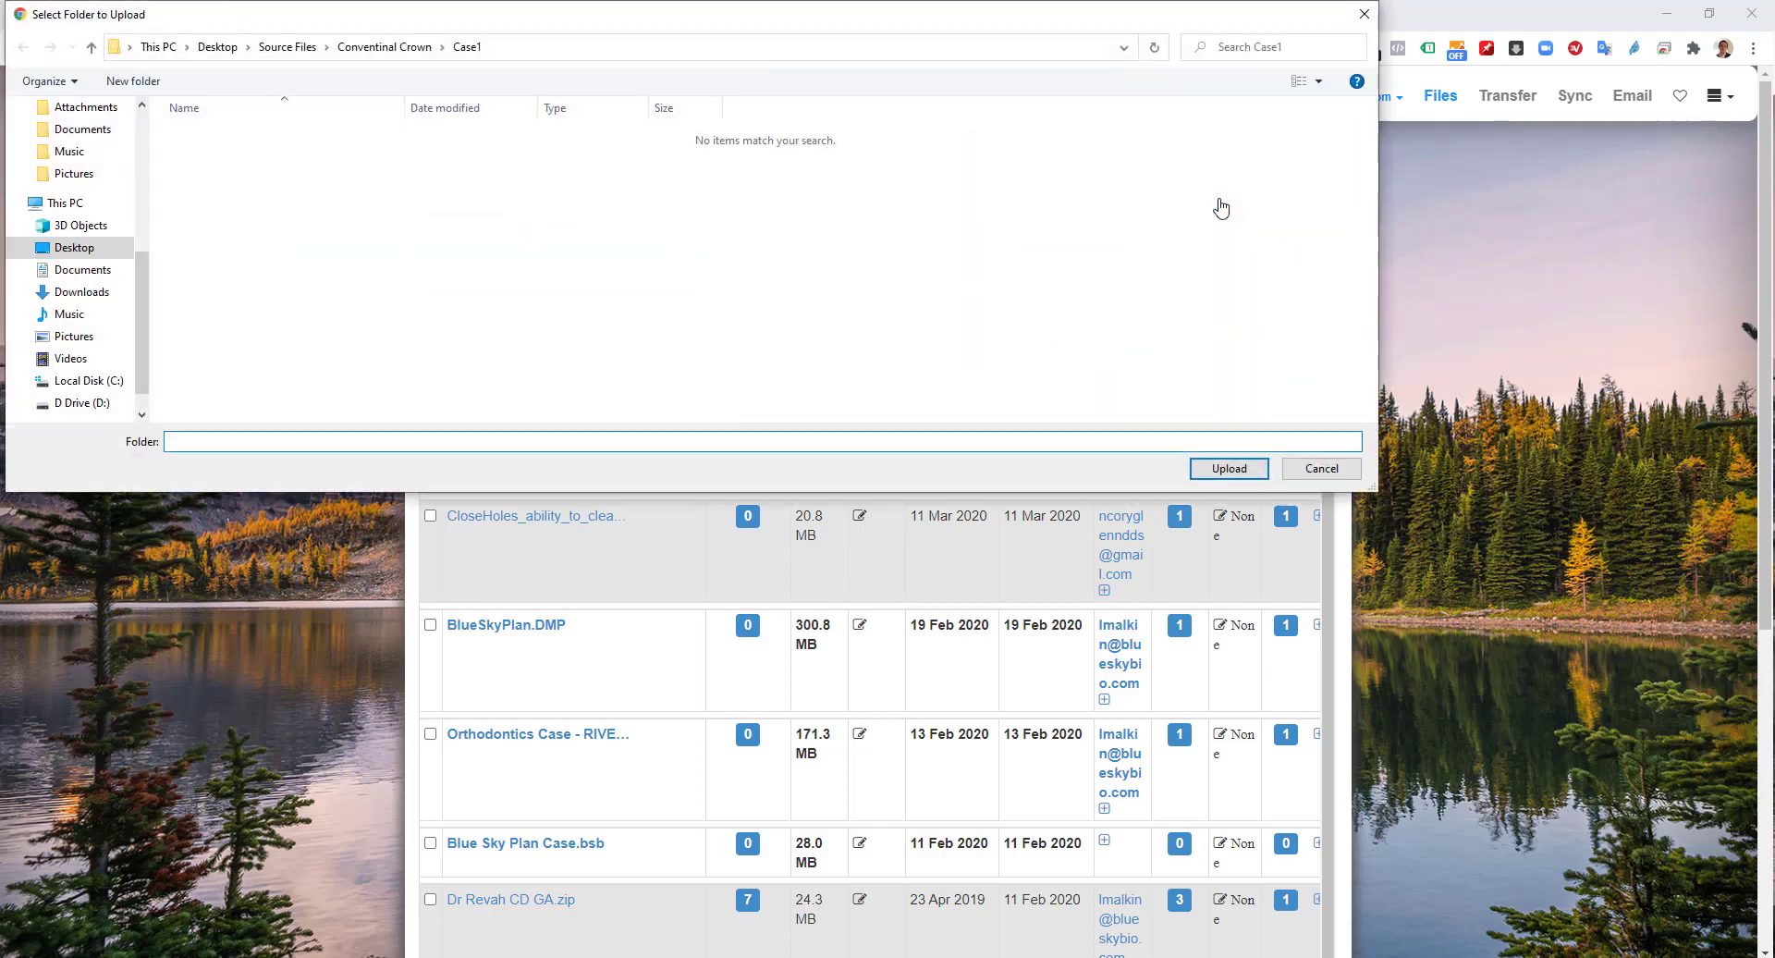
click(398, 47)
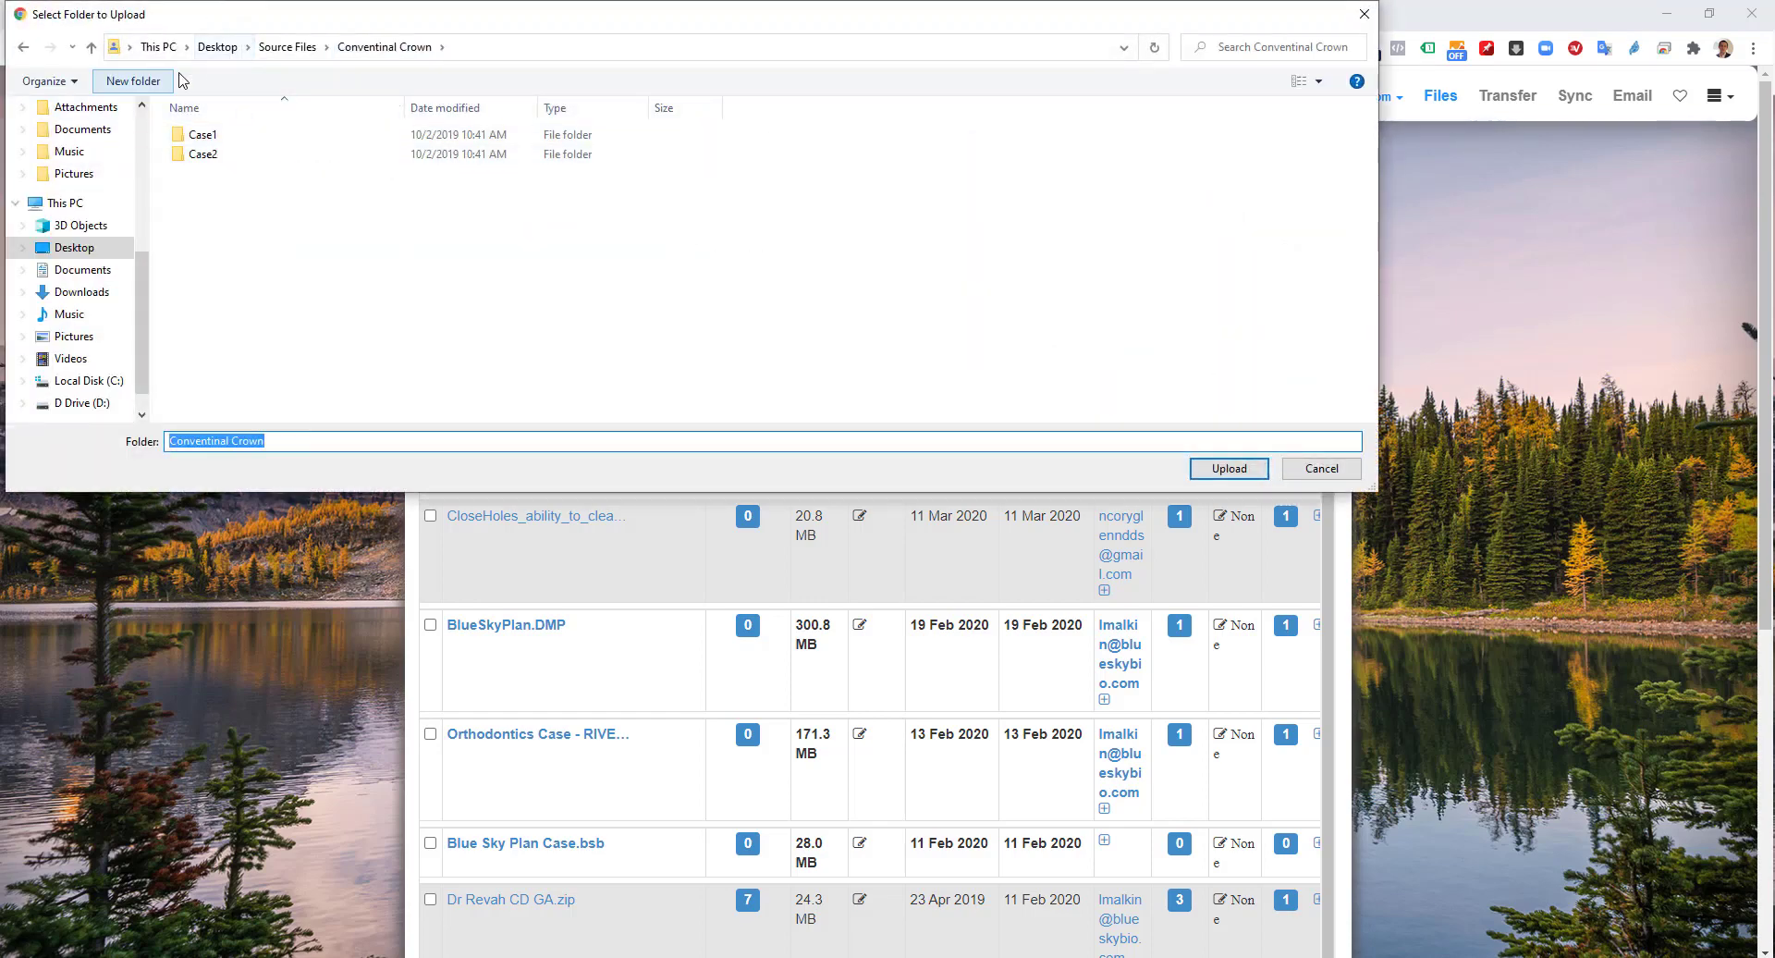
click(217, 47)
click(206, 155)
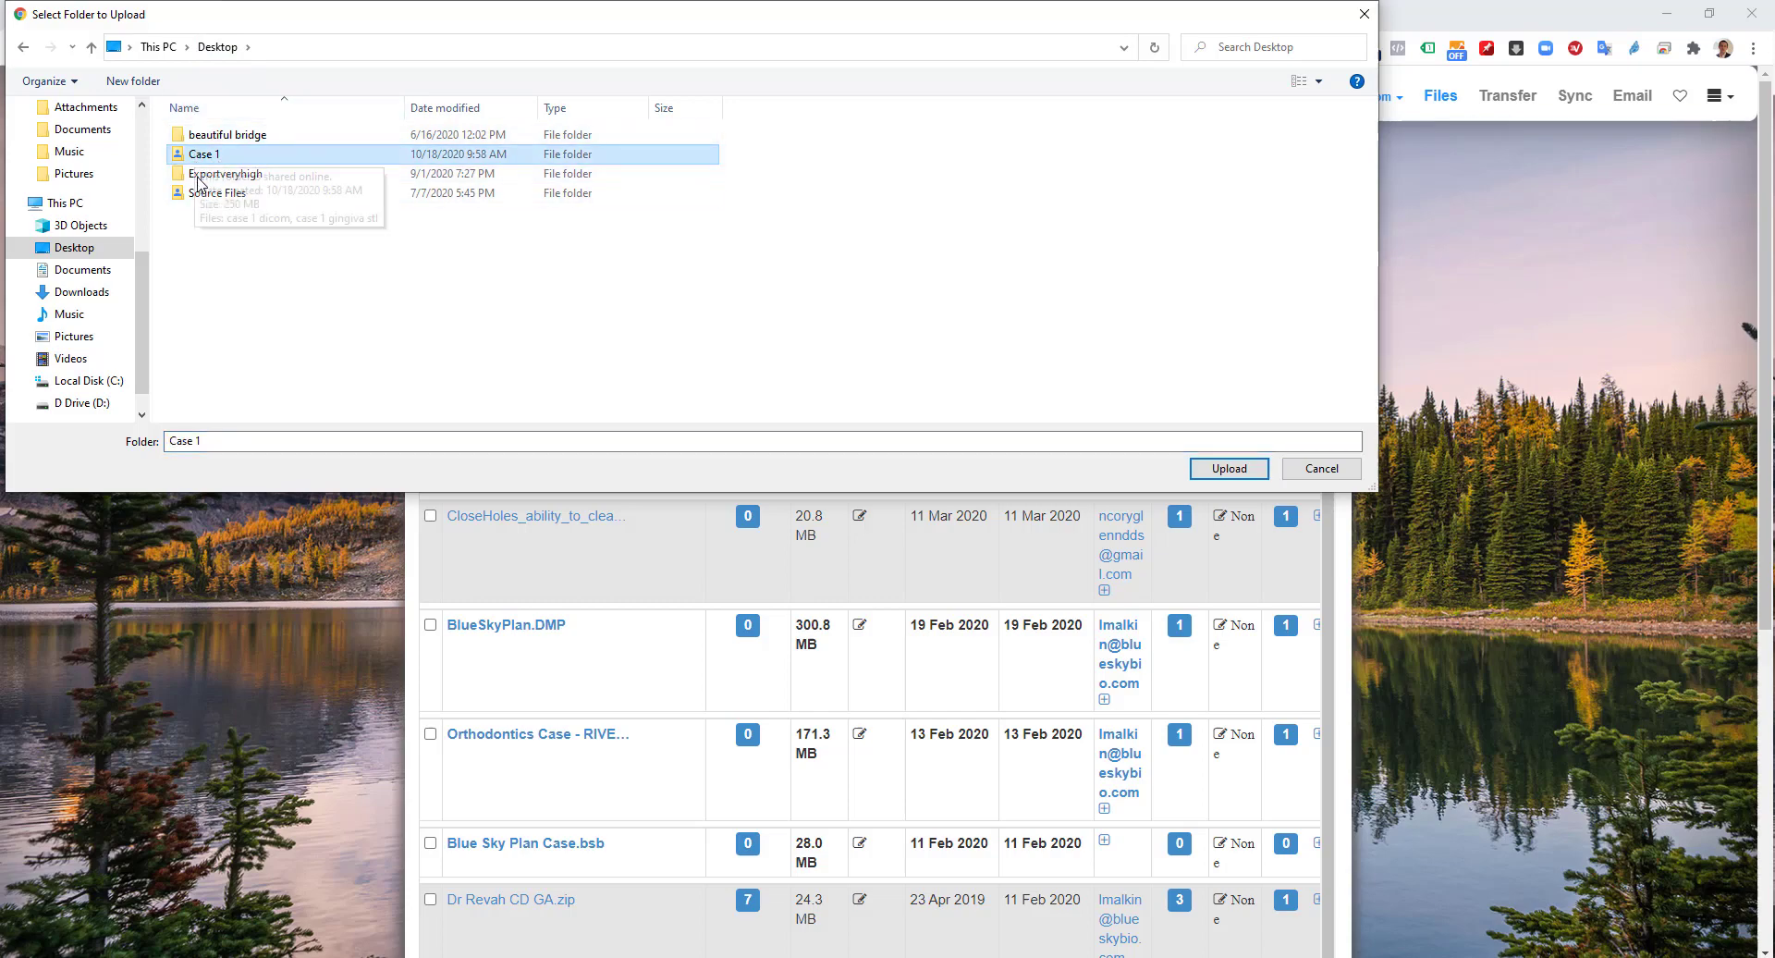
click(1229, 468)
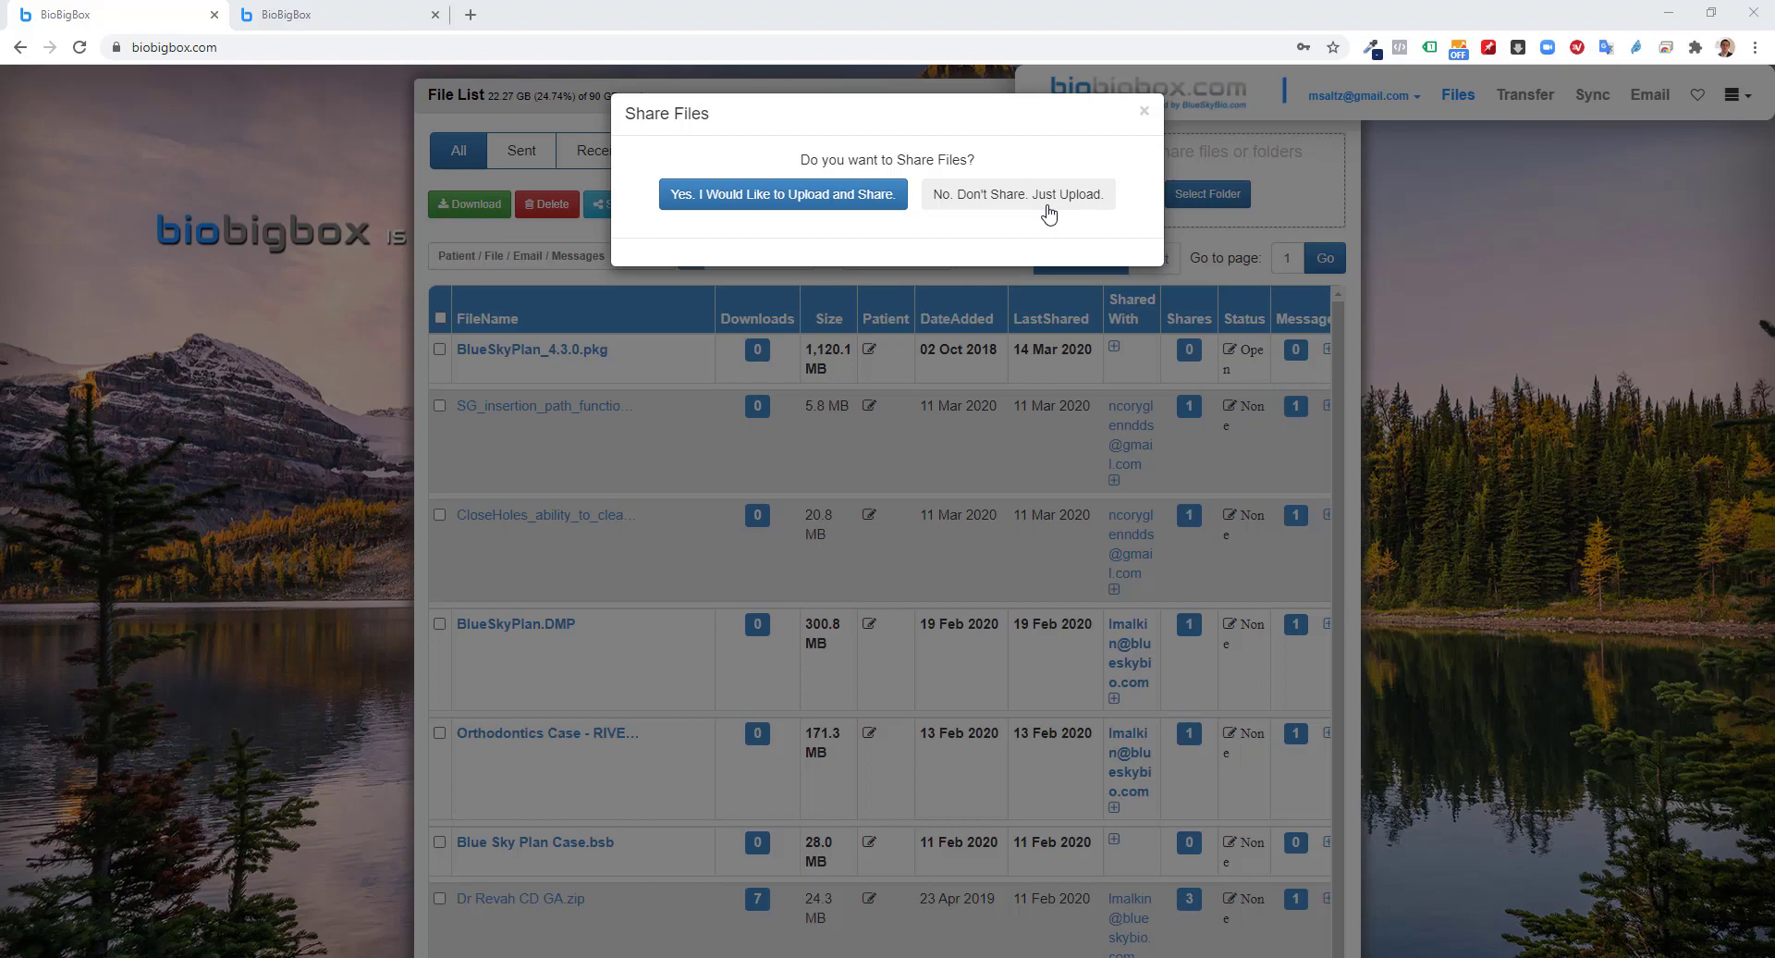
Share the Case 1 upload with the recipient's e-mail, filled from suggestions, and start uploading
click(821, 212)
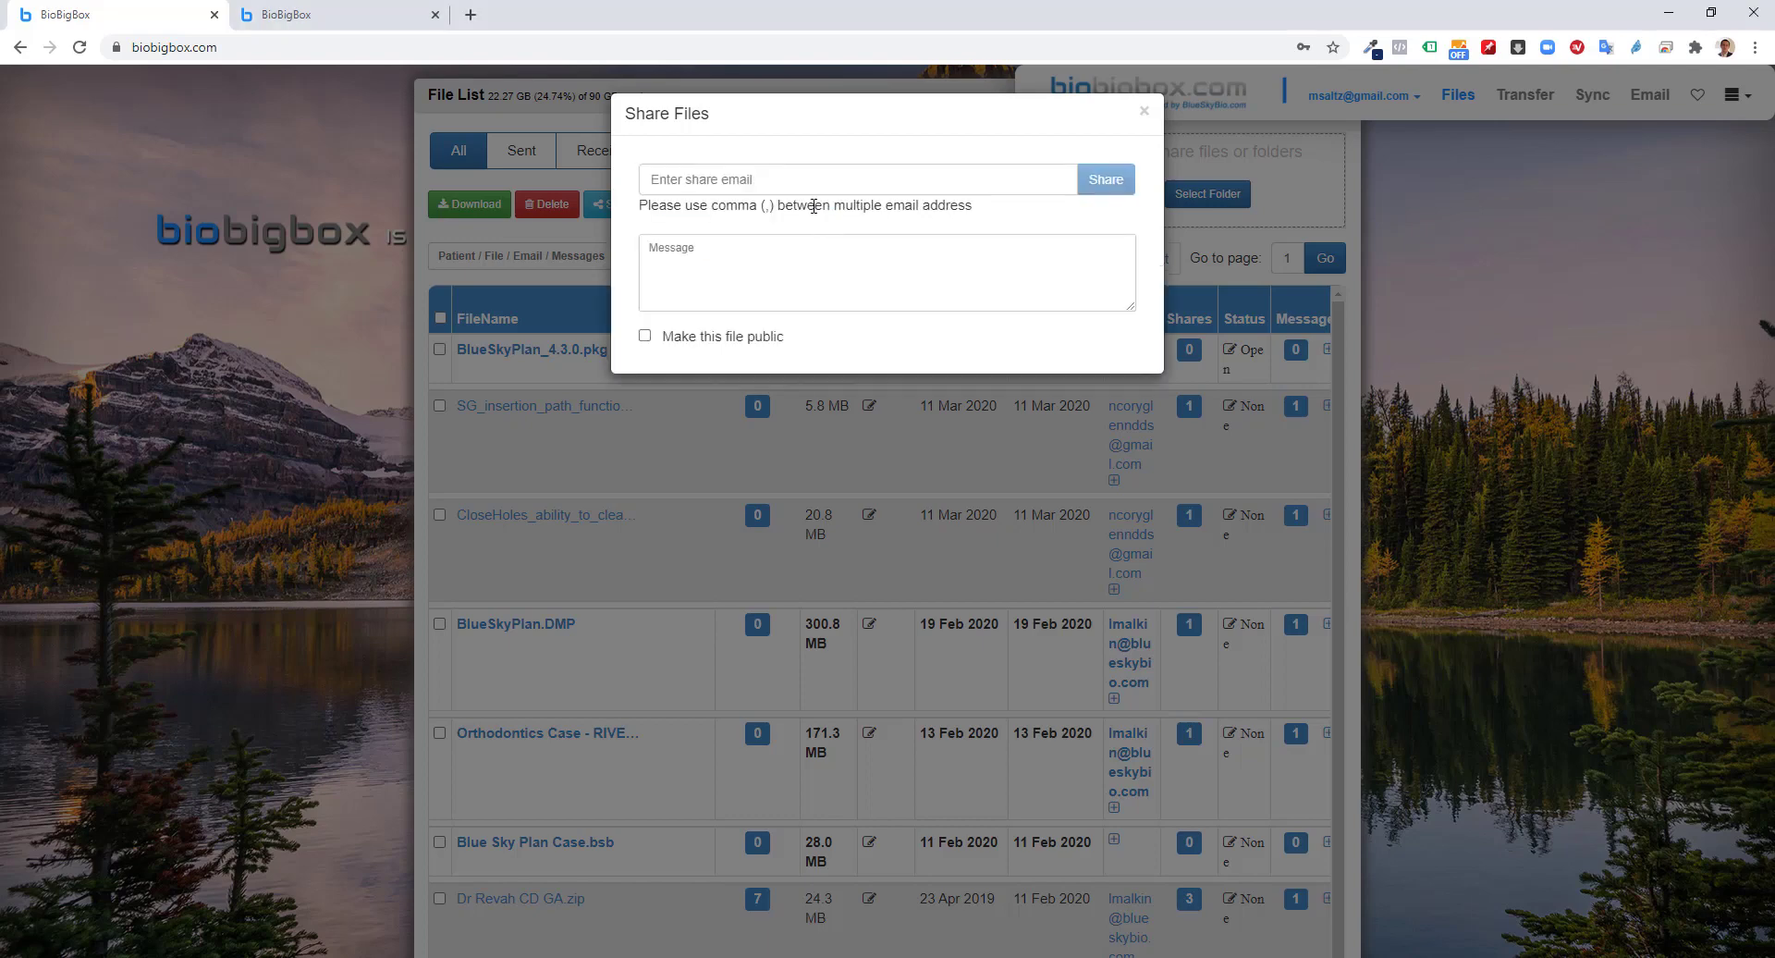
click(821, 181)
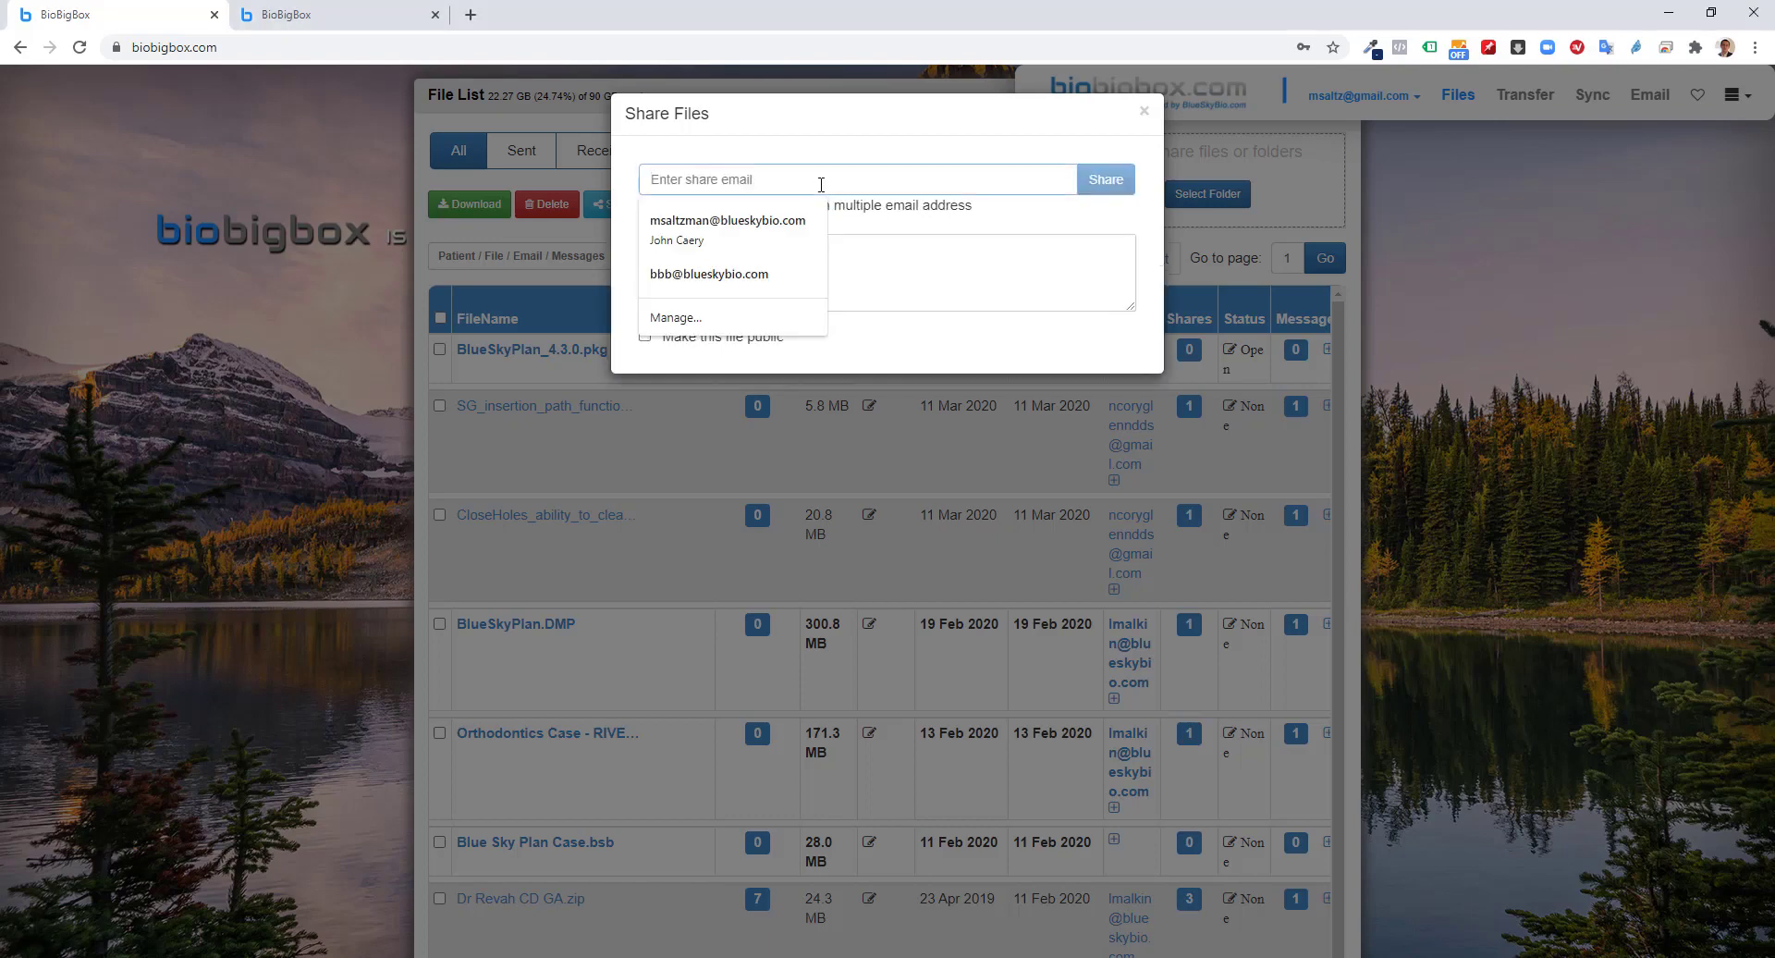
click(769, 230)
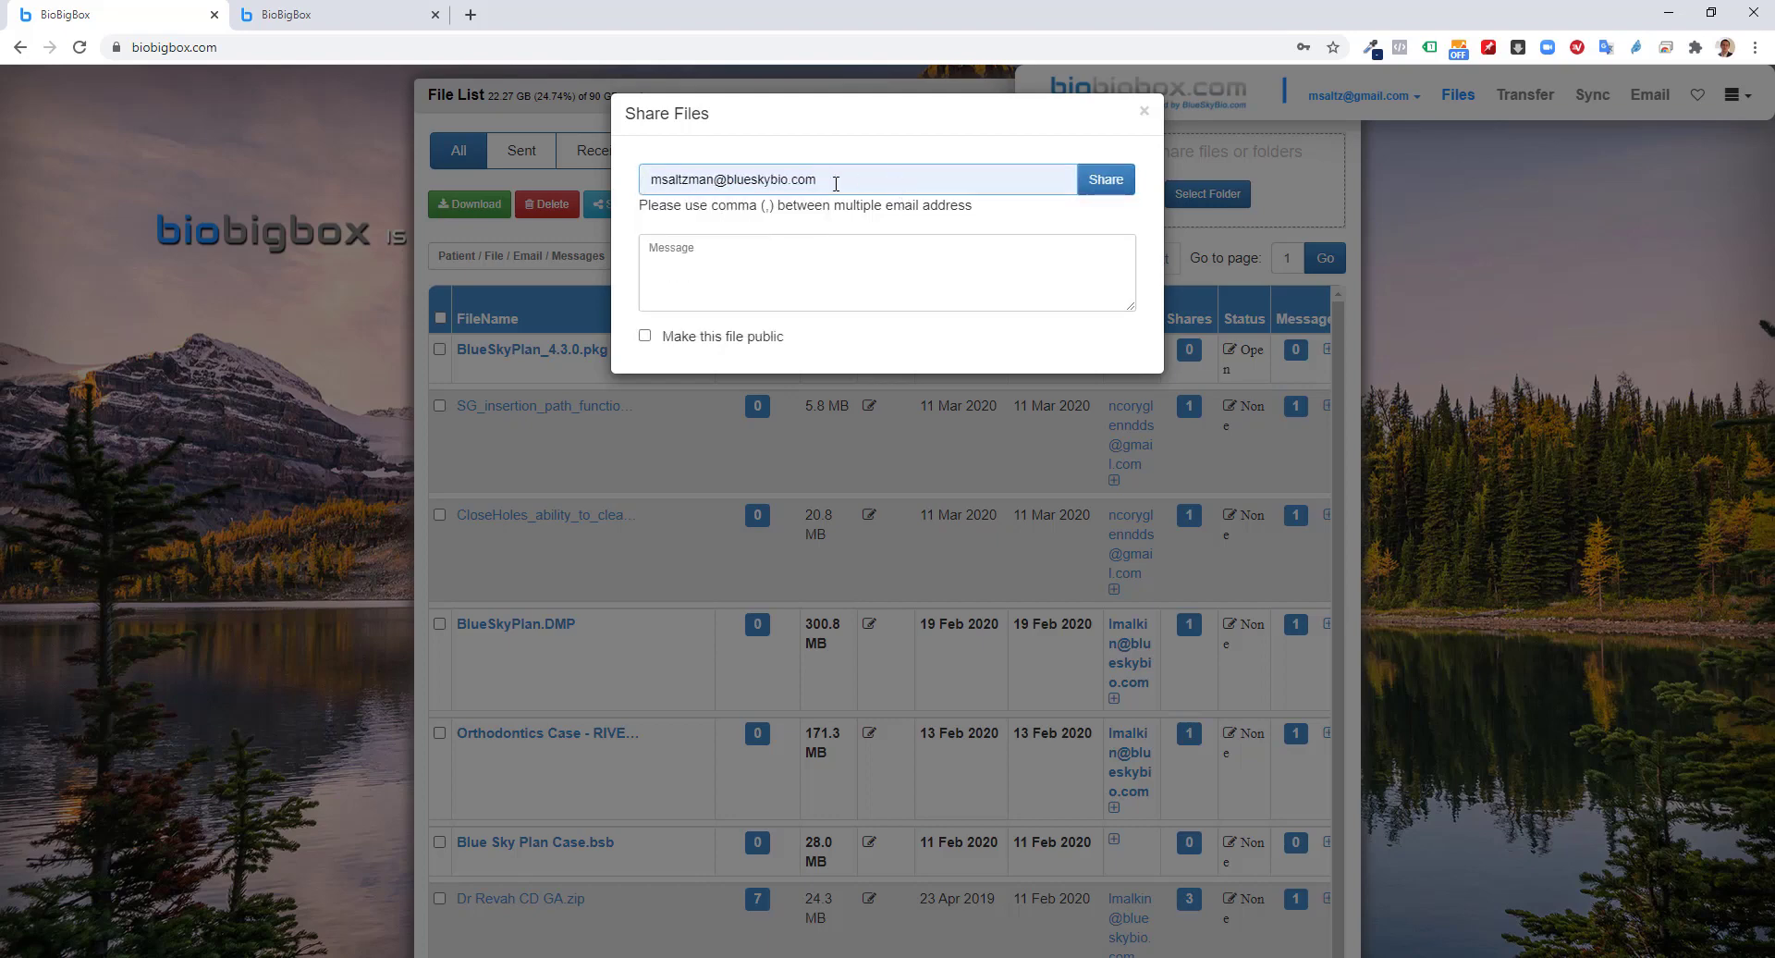
click(818, 283)
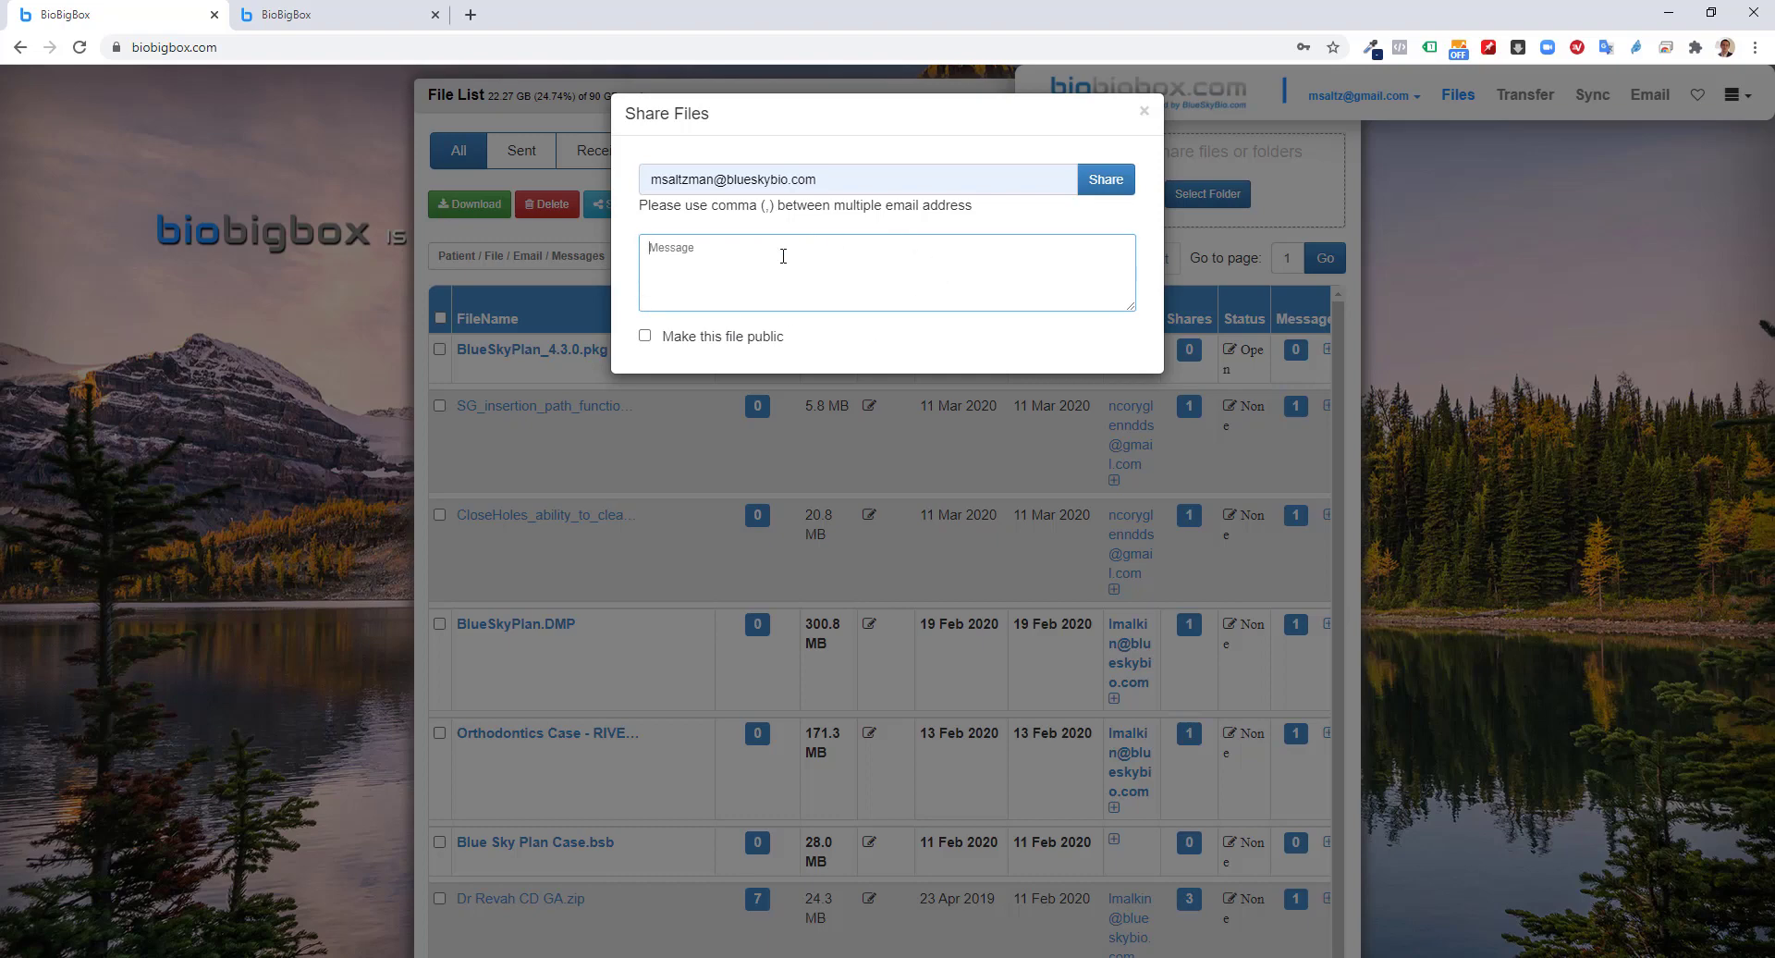
click(1104, 187)
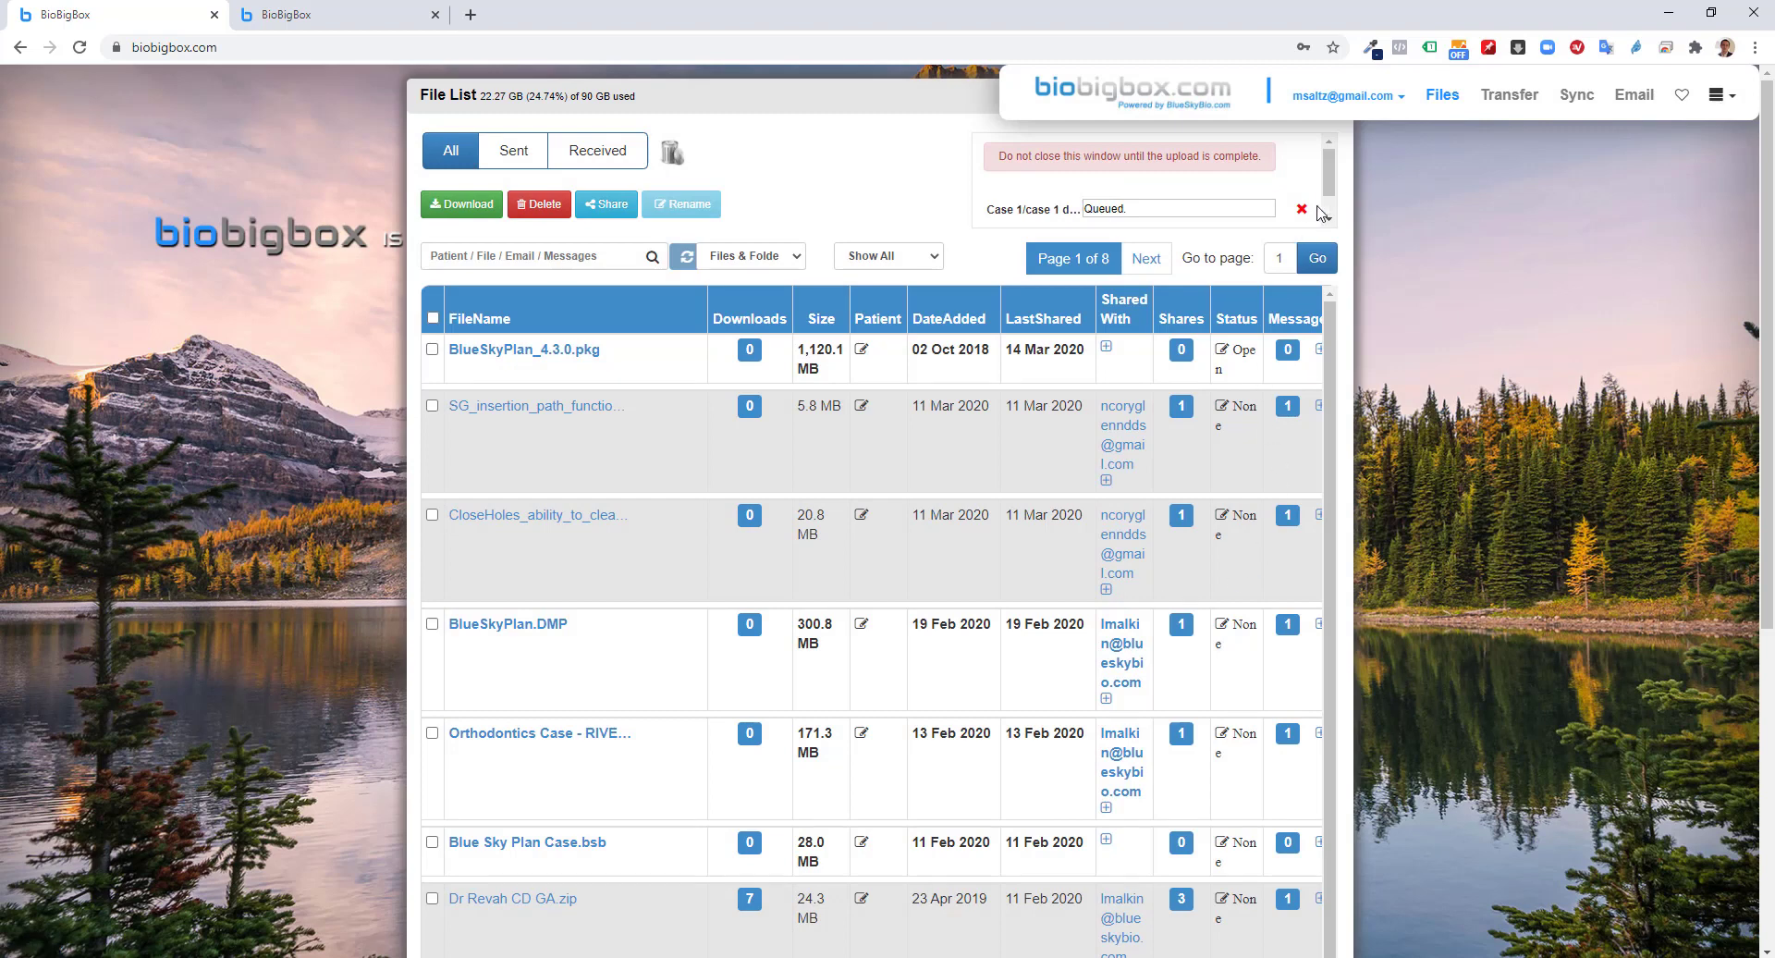
Let the Case 1 upload complete and copy its bbb.media share link
drag(1329, 185, 1332, 166)
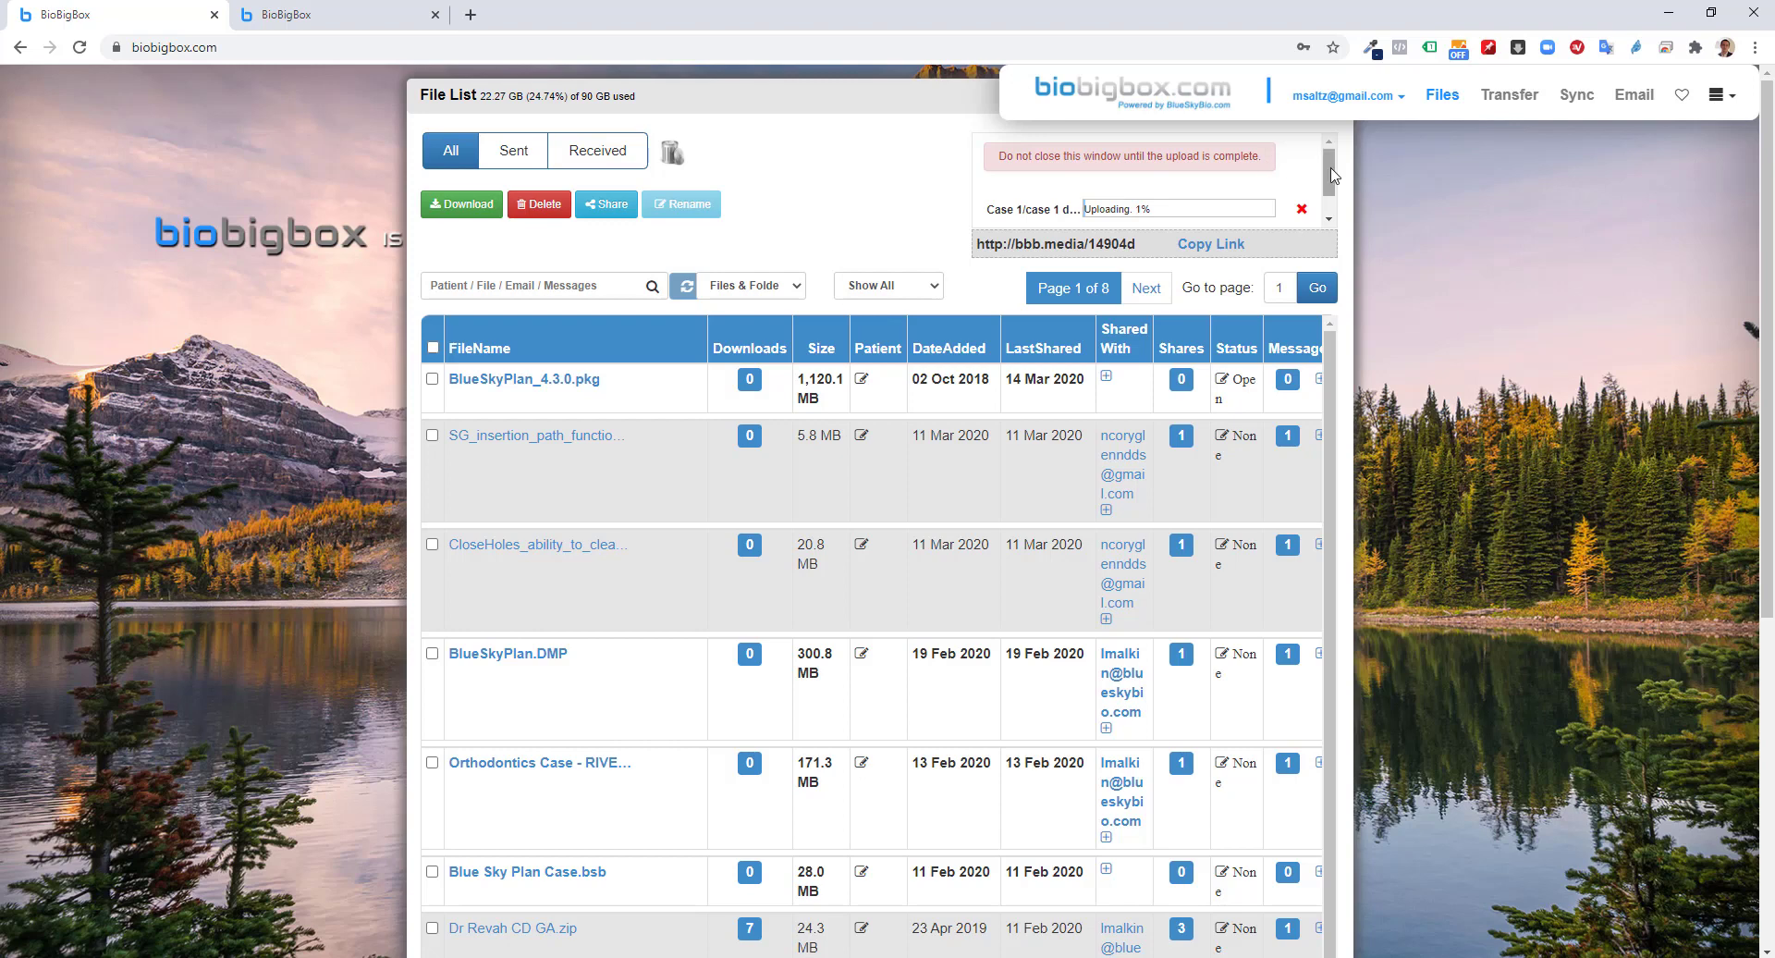
scroll(1333, 191, up, 2)
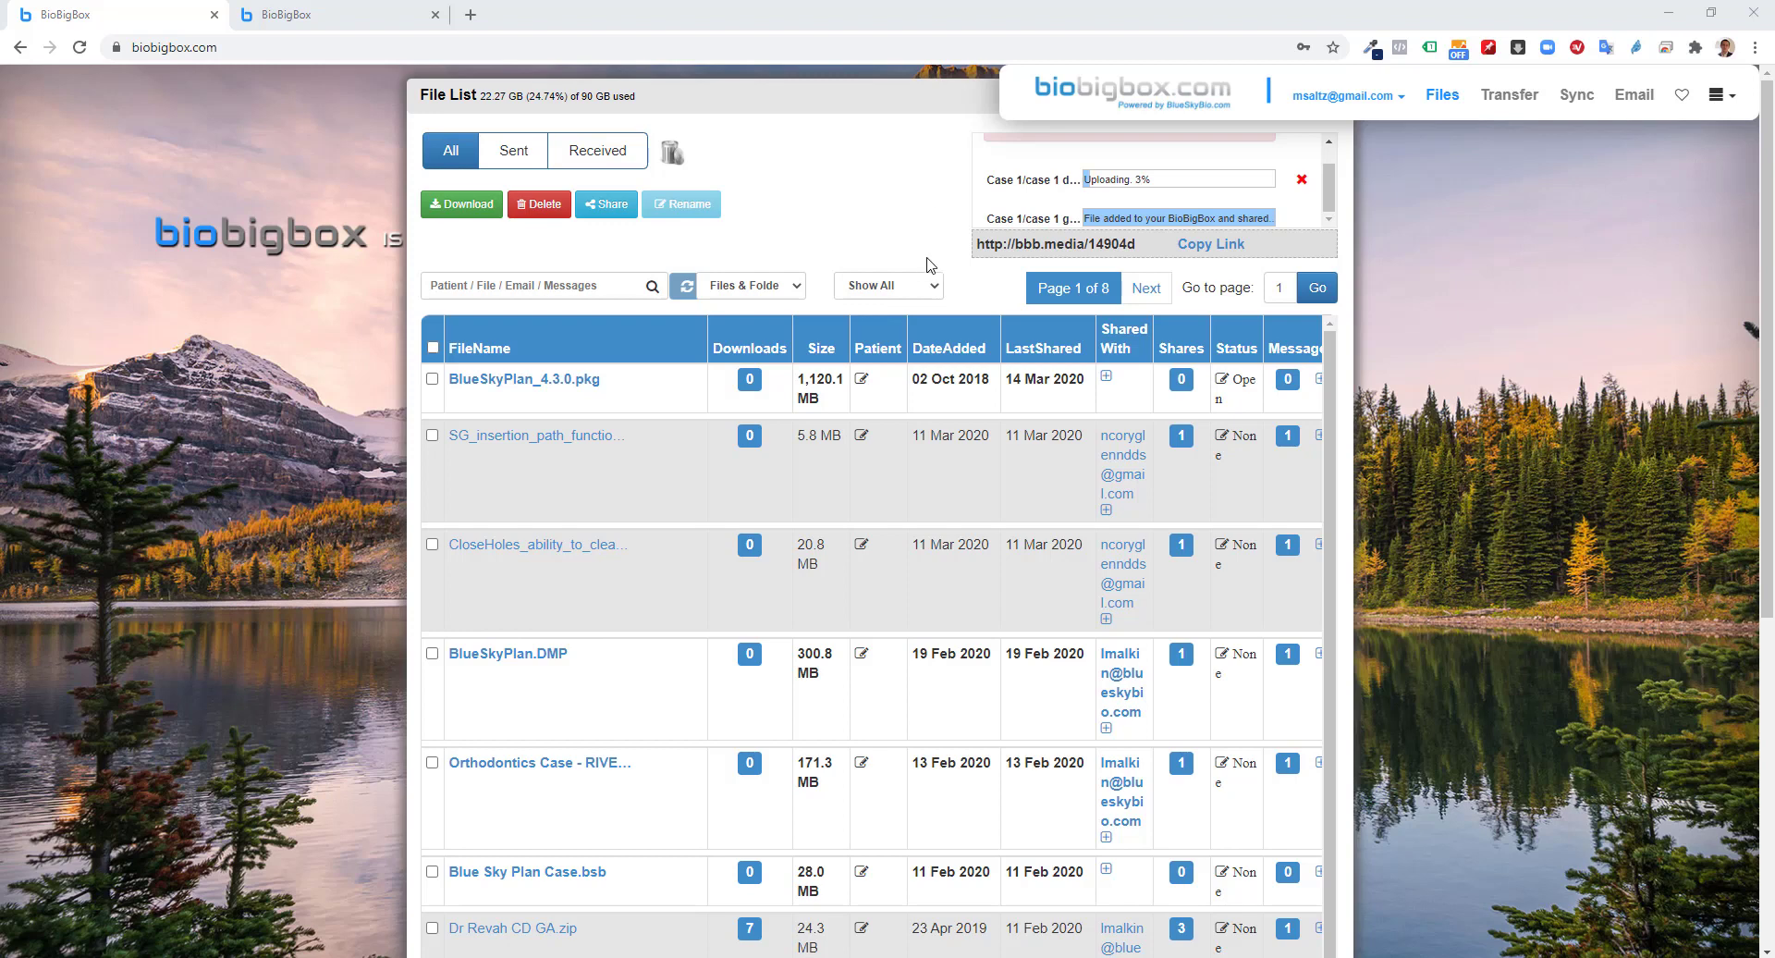
click(1222, 250)
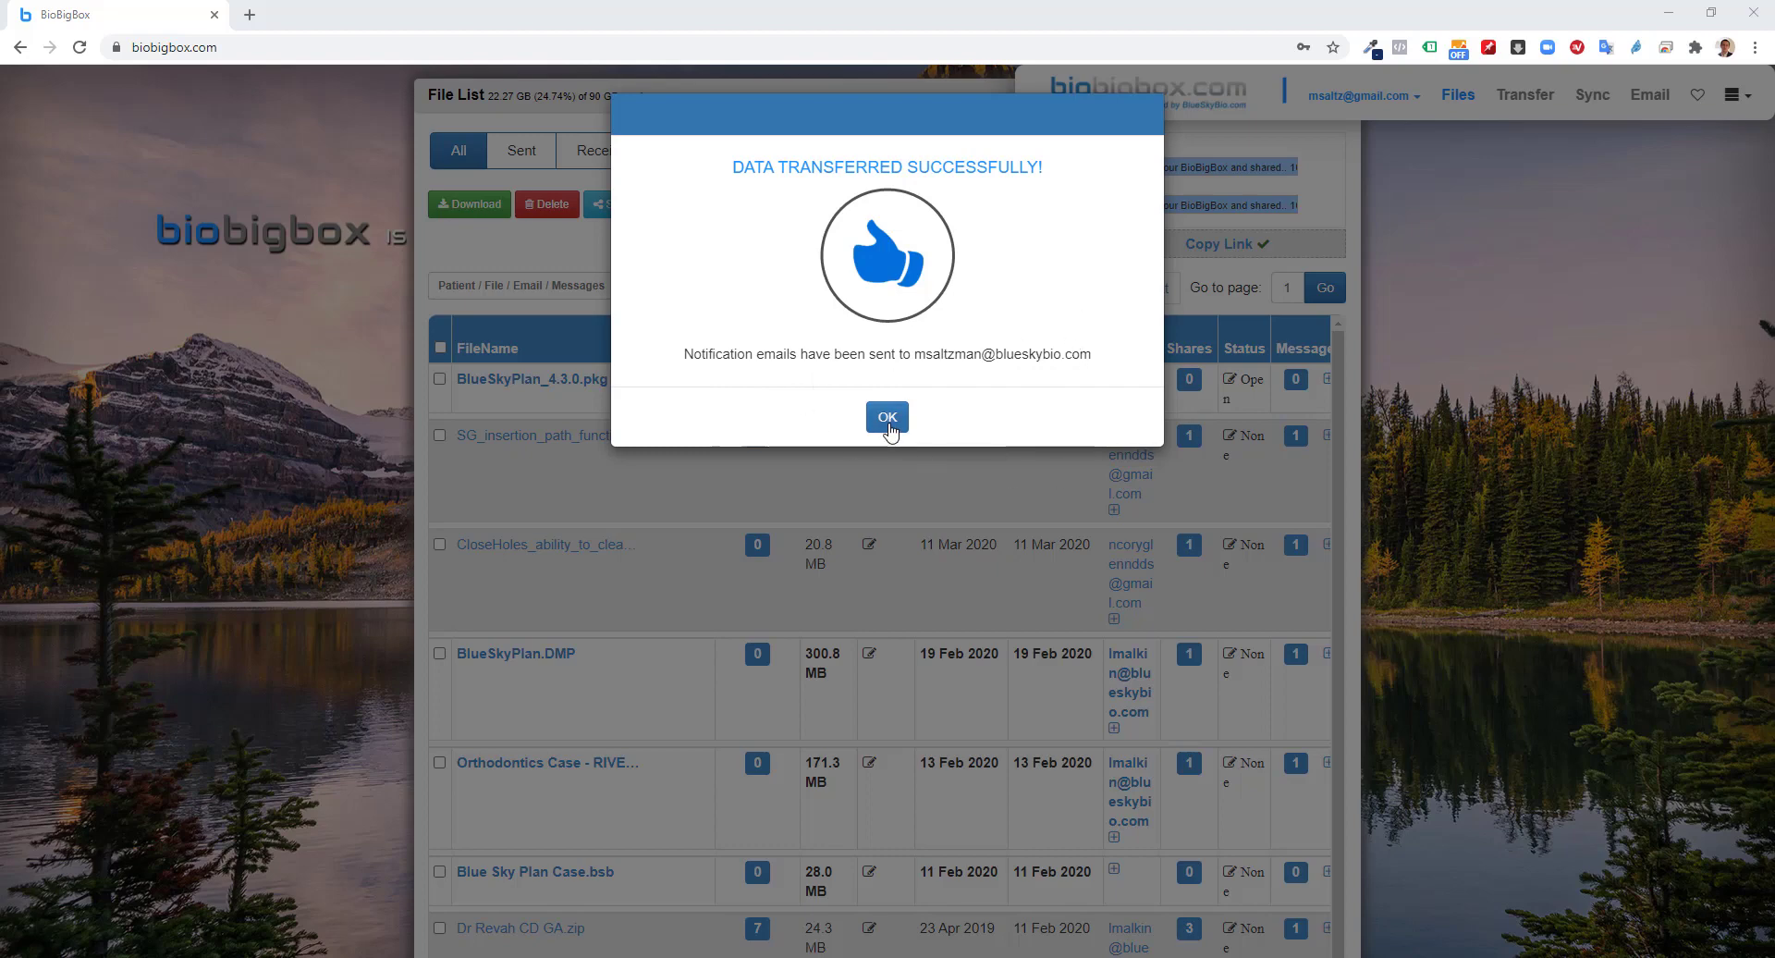
Dismiss the success notice and confirm Case 1 holds the gingiva STL and dicom zip
click(886, 417)
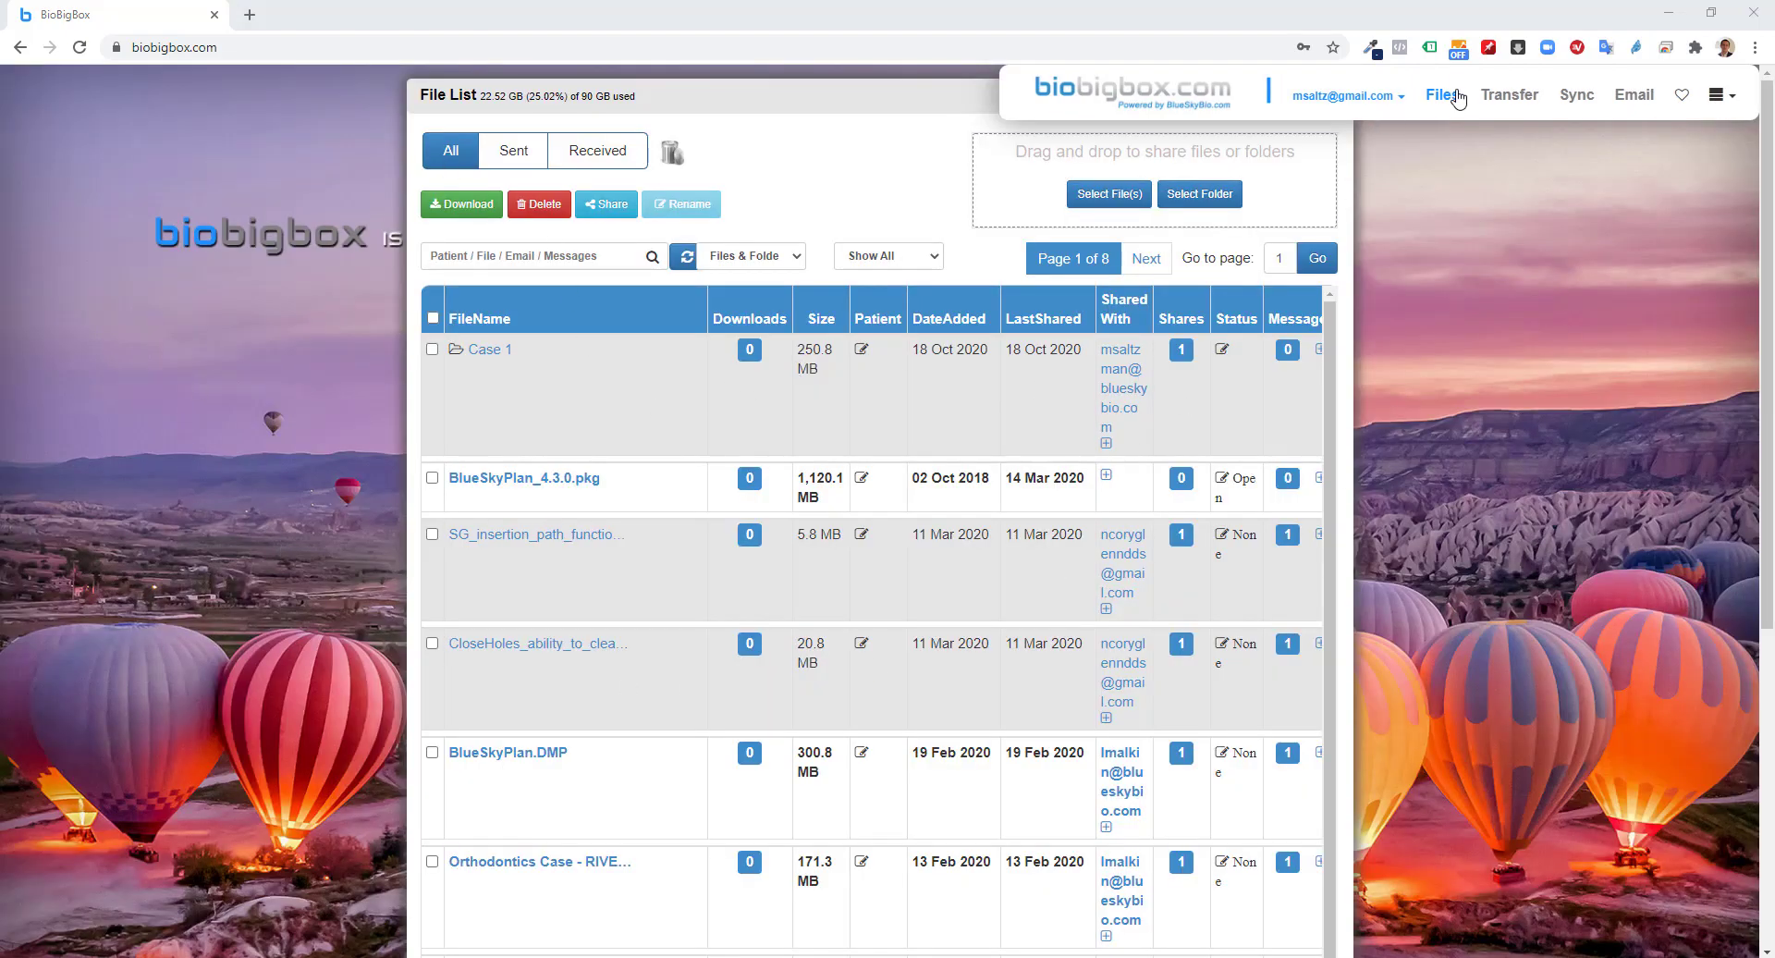
click(489, 352)
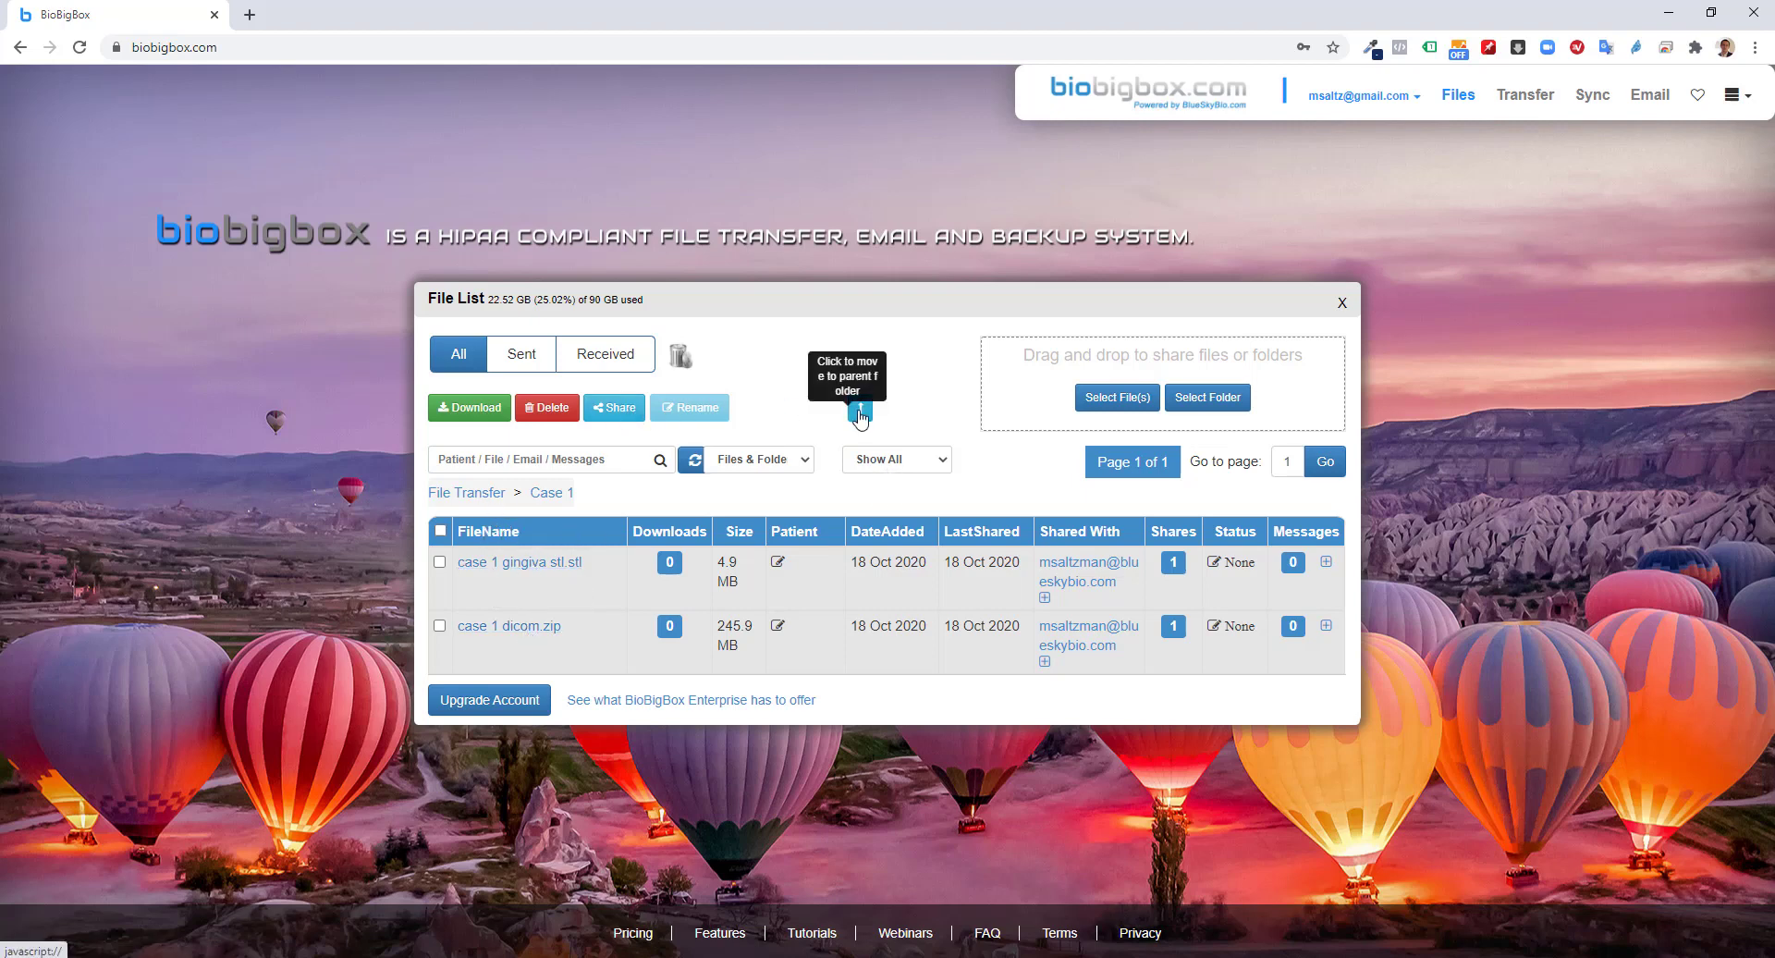
click(481, 497)
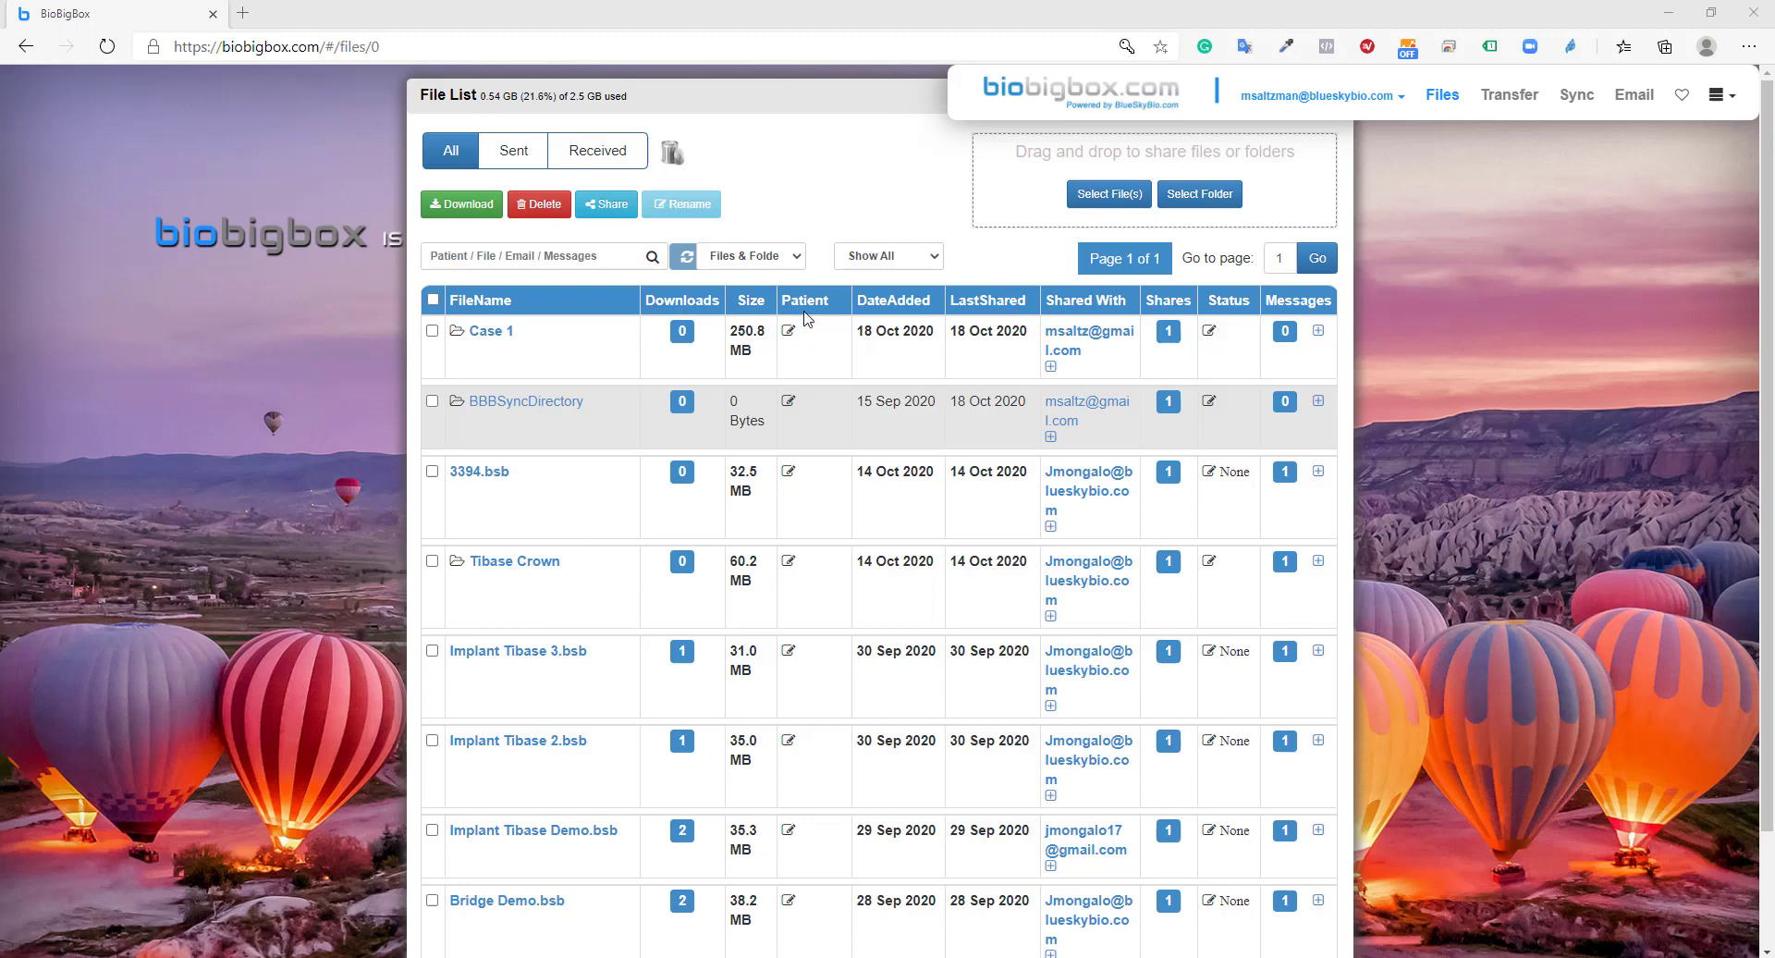
Tick the 250.8 MB Case 1 folder in the receiving account's file list
click(432, 331)
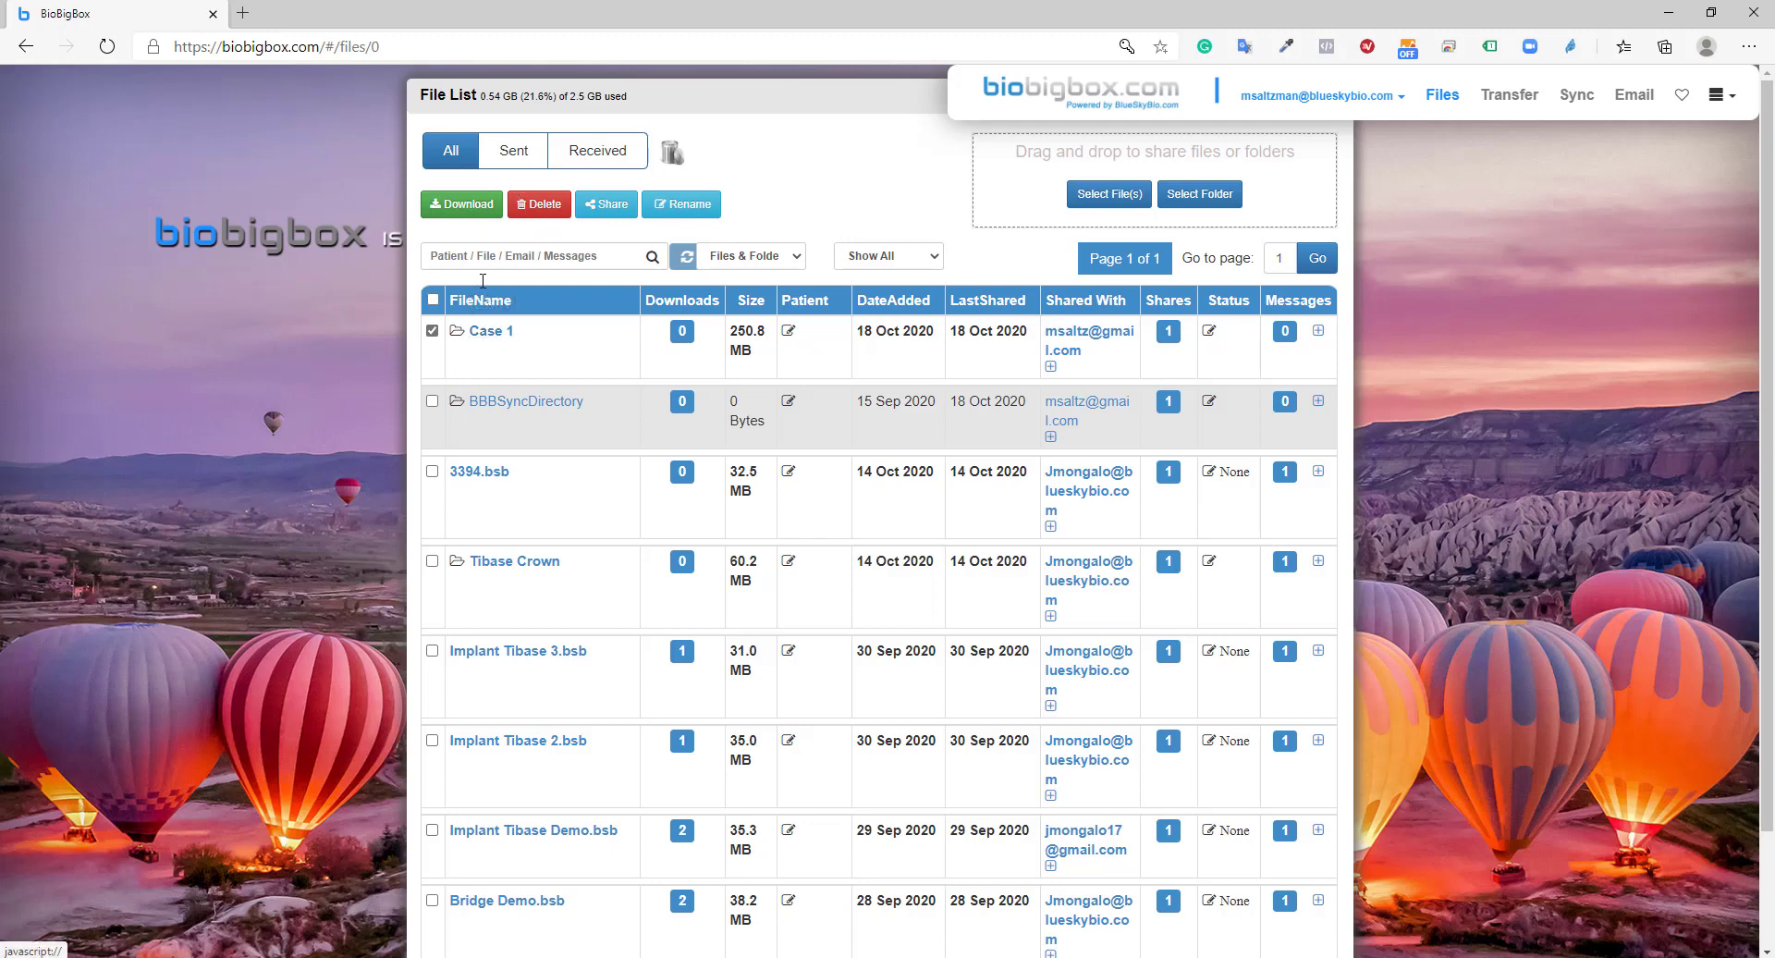
Open Case 1 to list case 1 gingiva stl.stl (4.9 MB) and case 1 dicom.zip (245.9 MB)
click(490, 363)
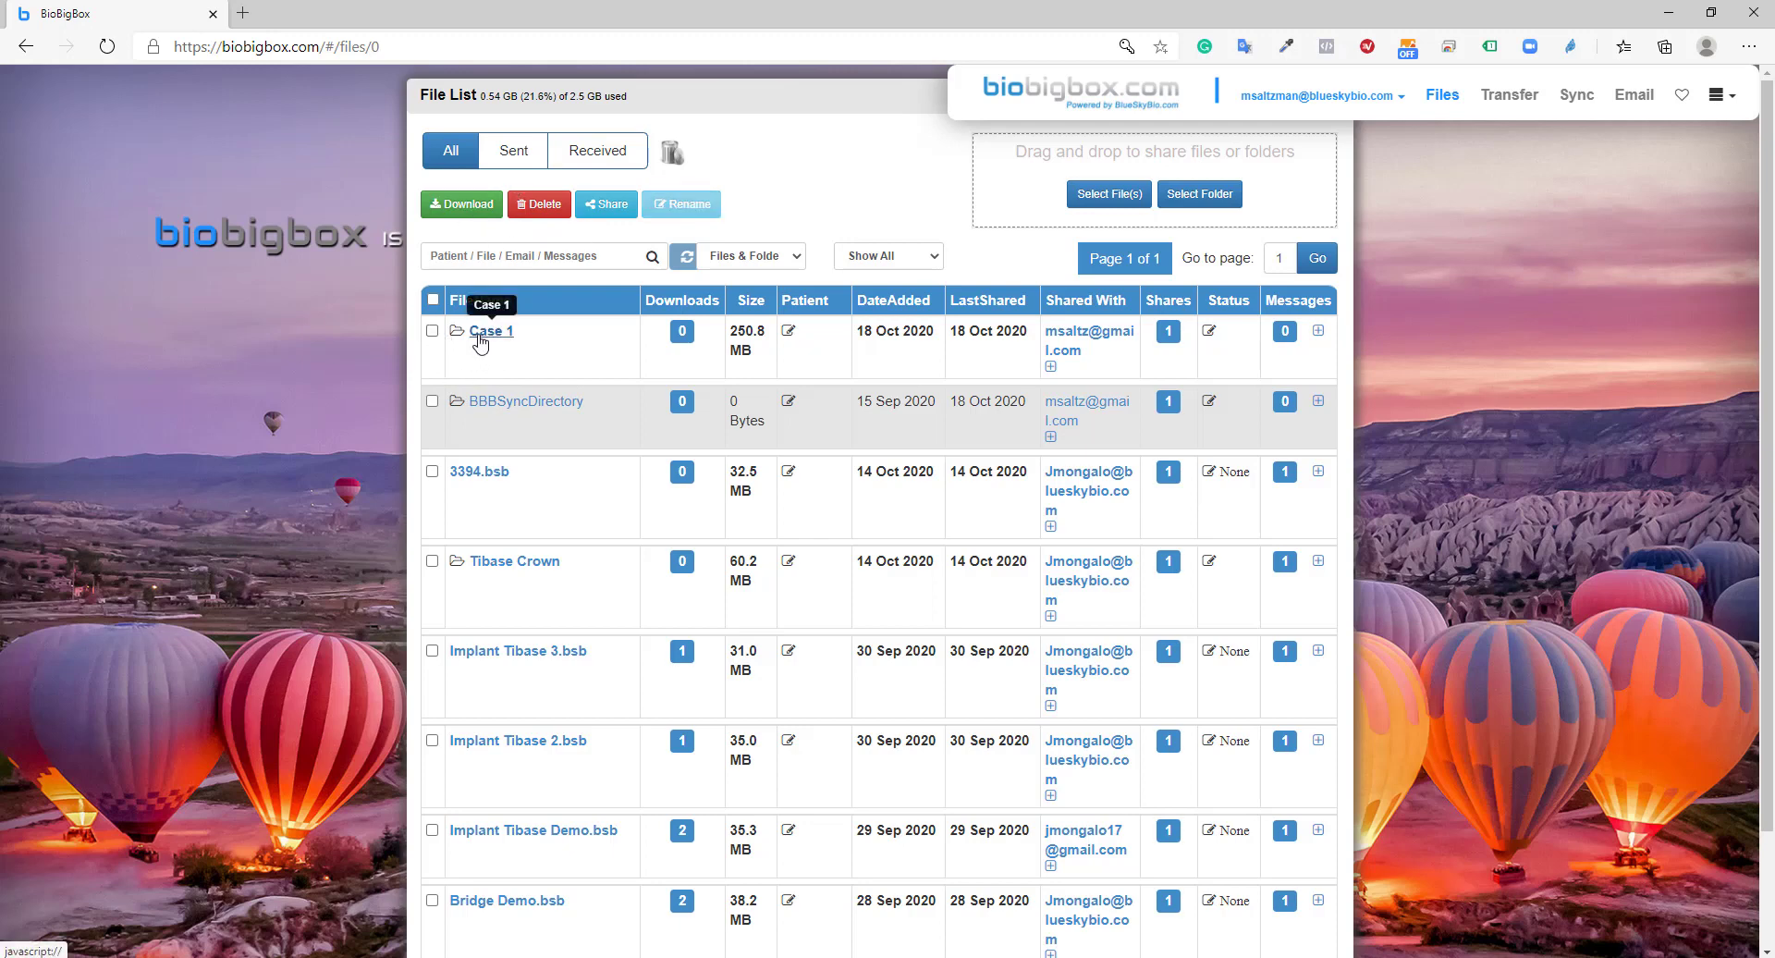
click(480, 334)
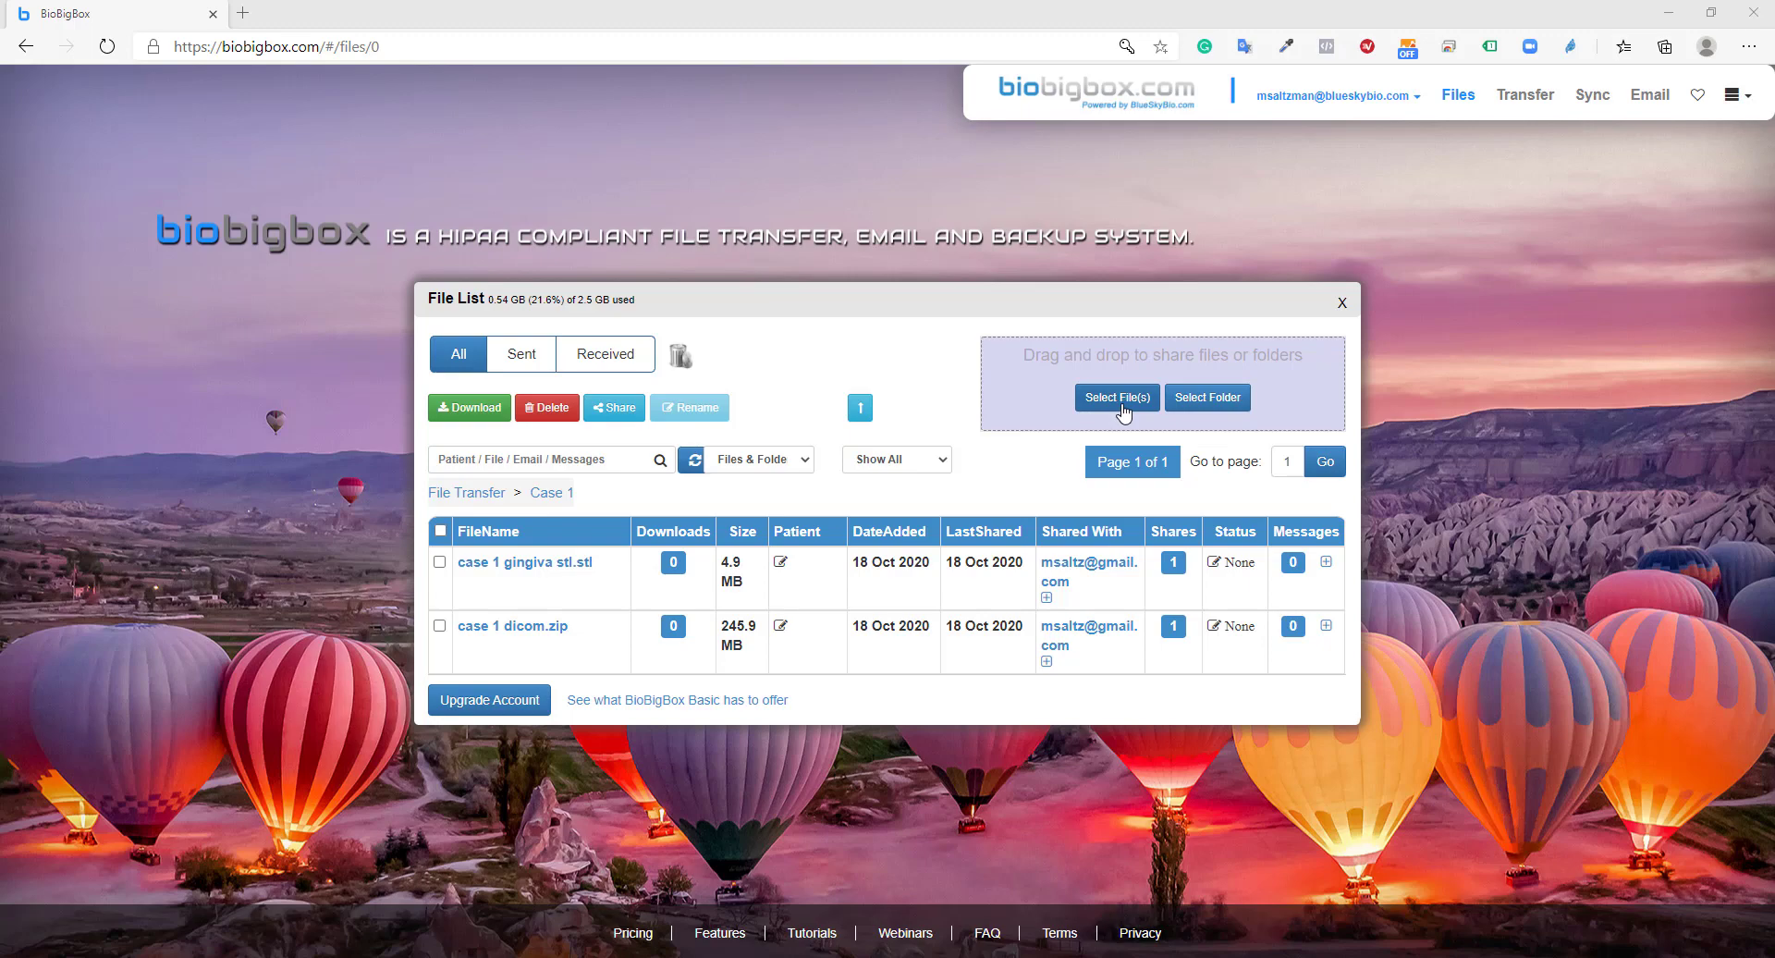
Select the Blue Sky Plan Case file from the computer for upload
click(1124, 410)
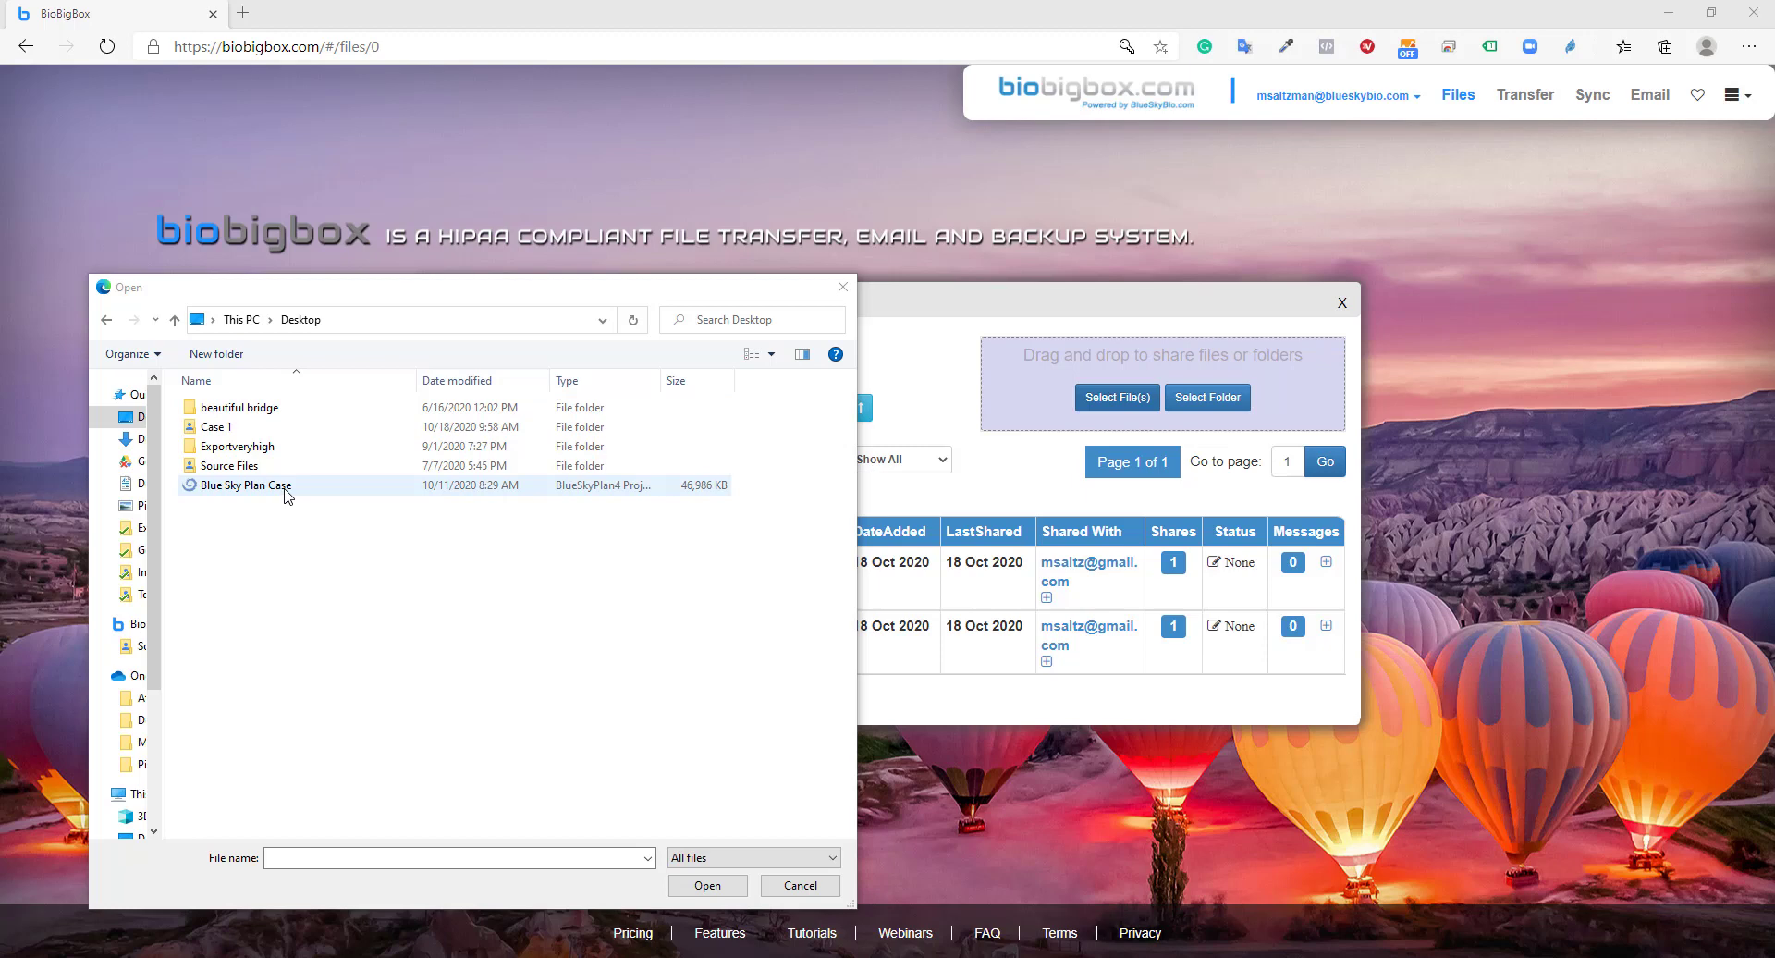
click(288, 490)
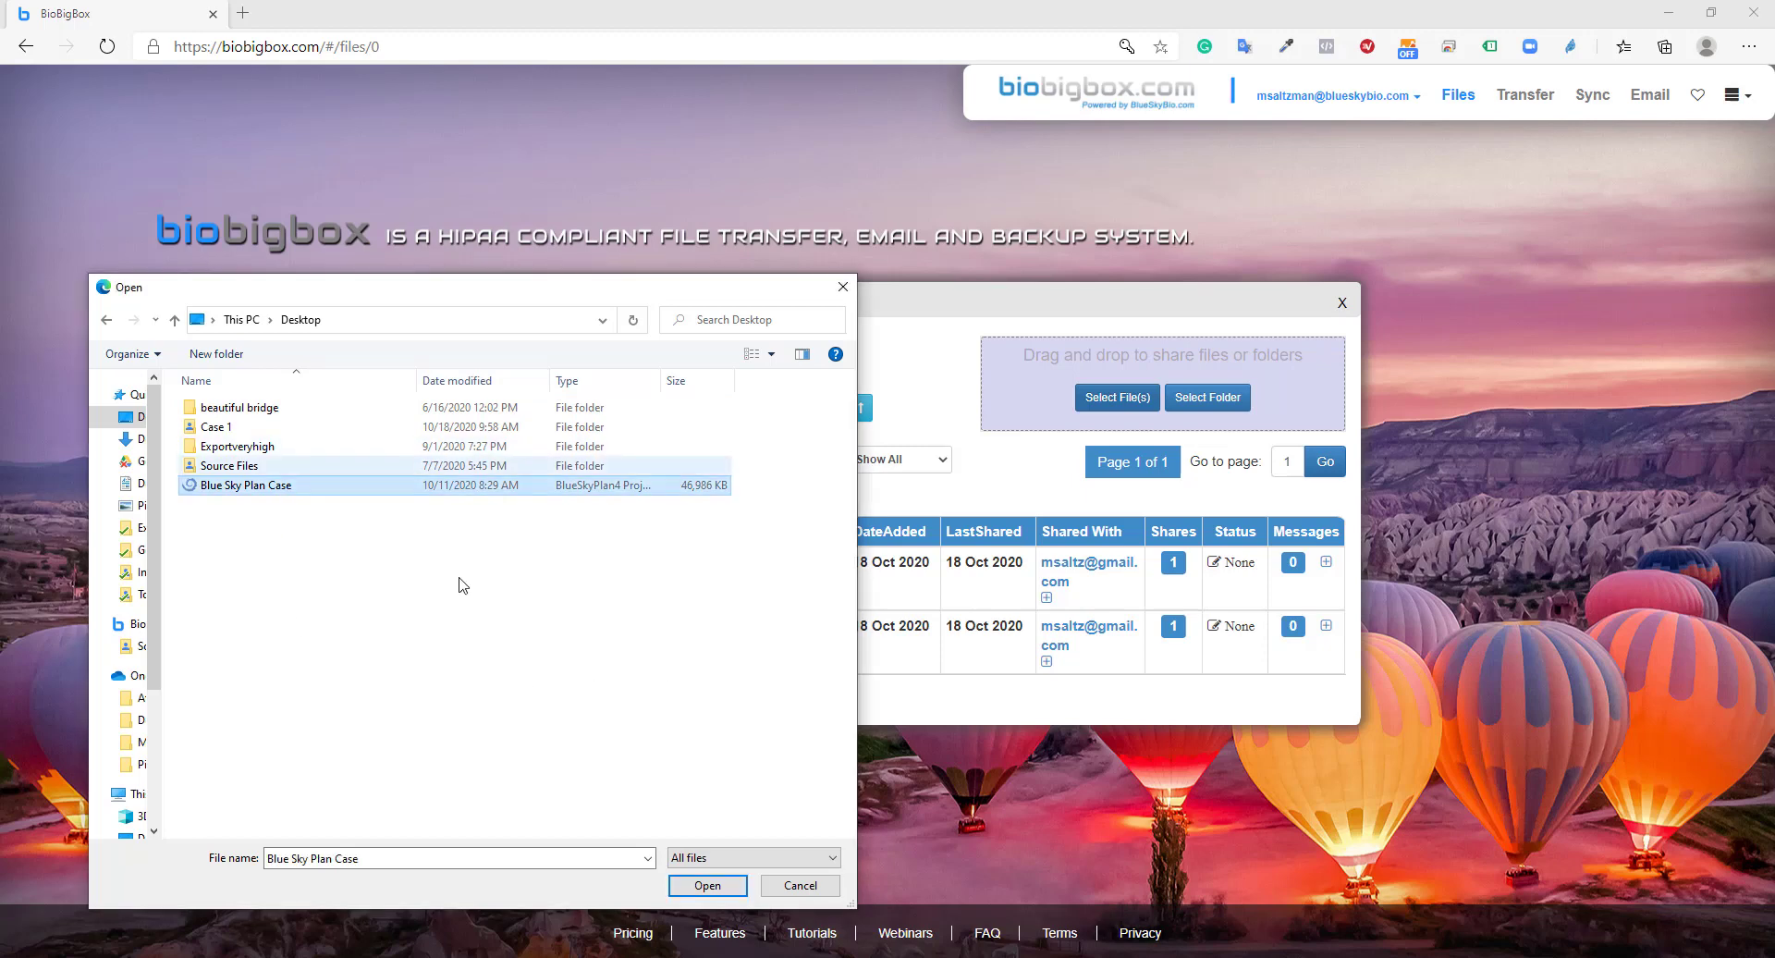
click(708, 888)
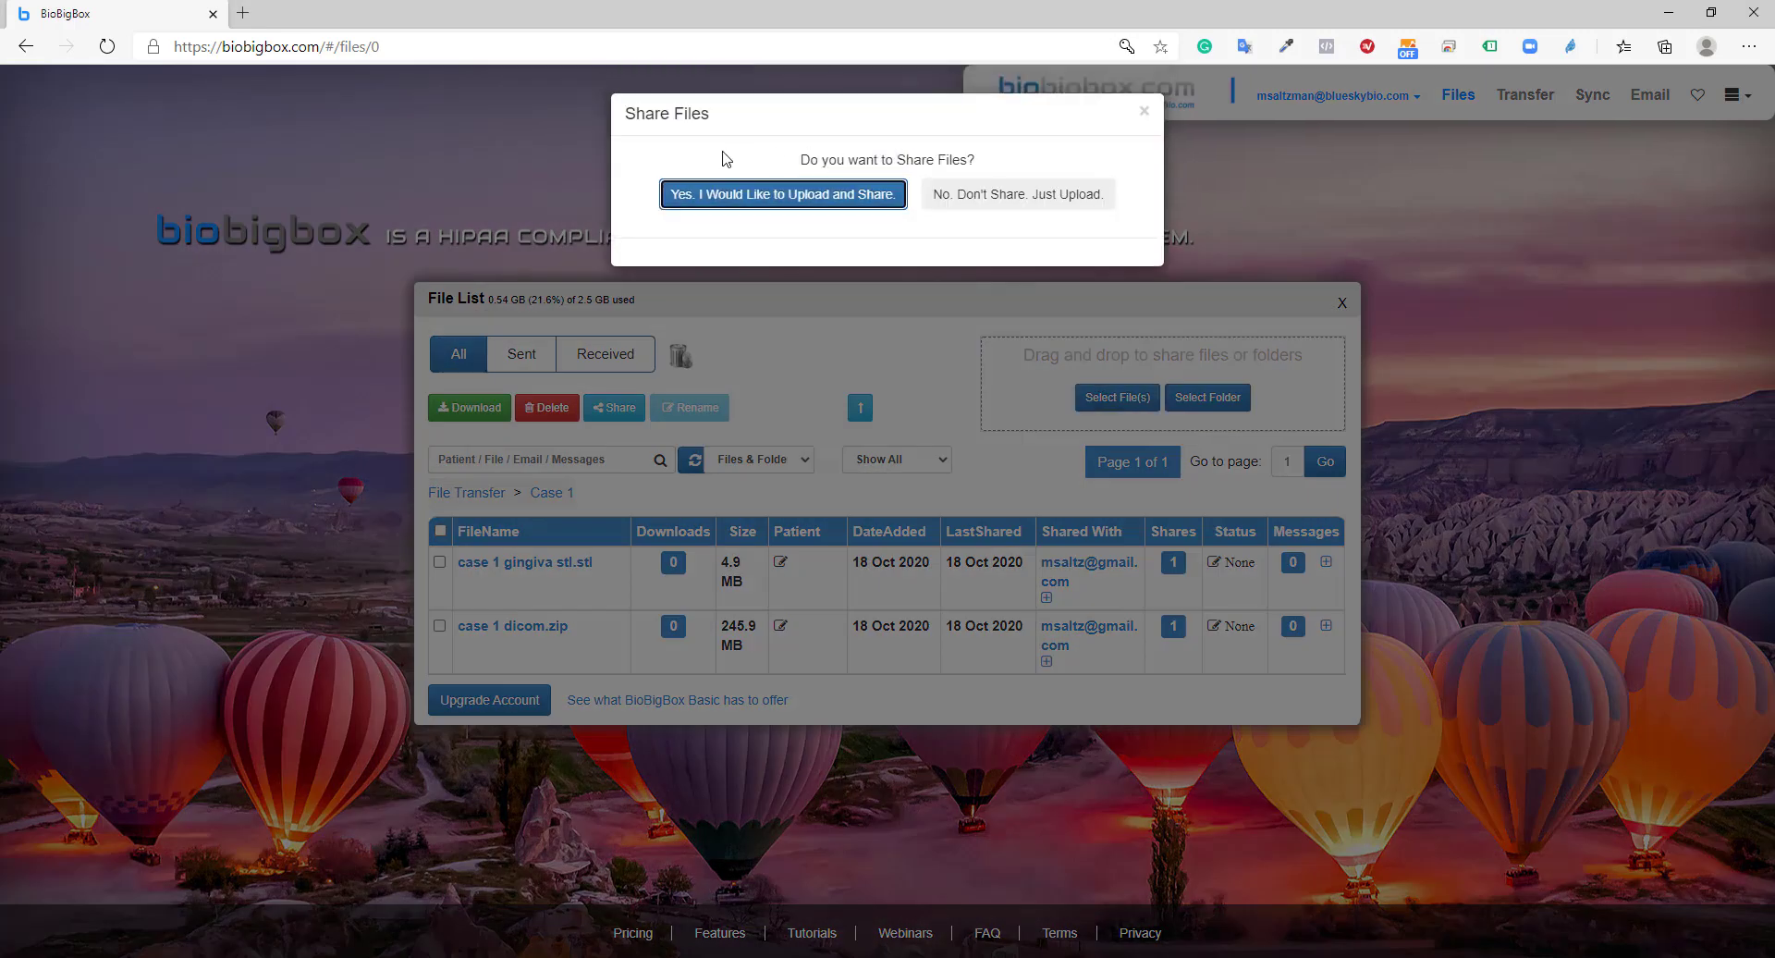
Choose upload-and-share, enter the recipient's e-mail and the message 'here is the file'
click(807, 204)
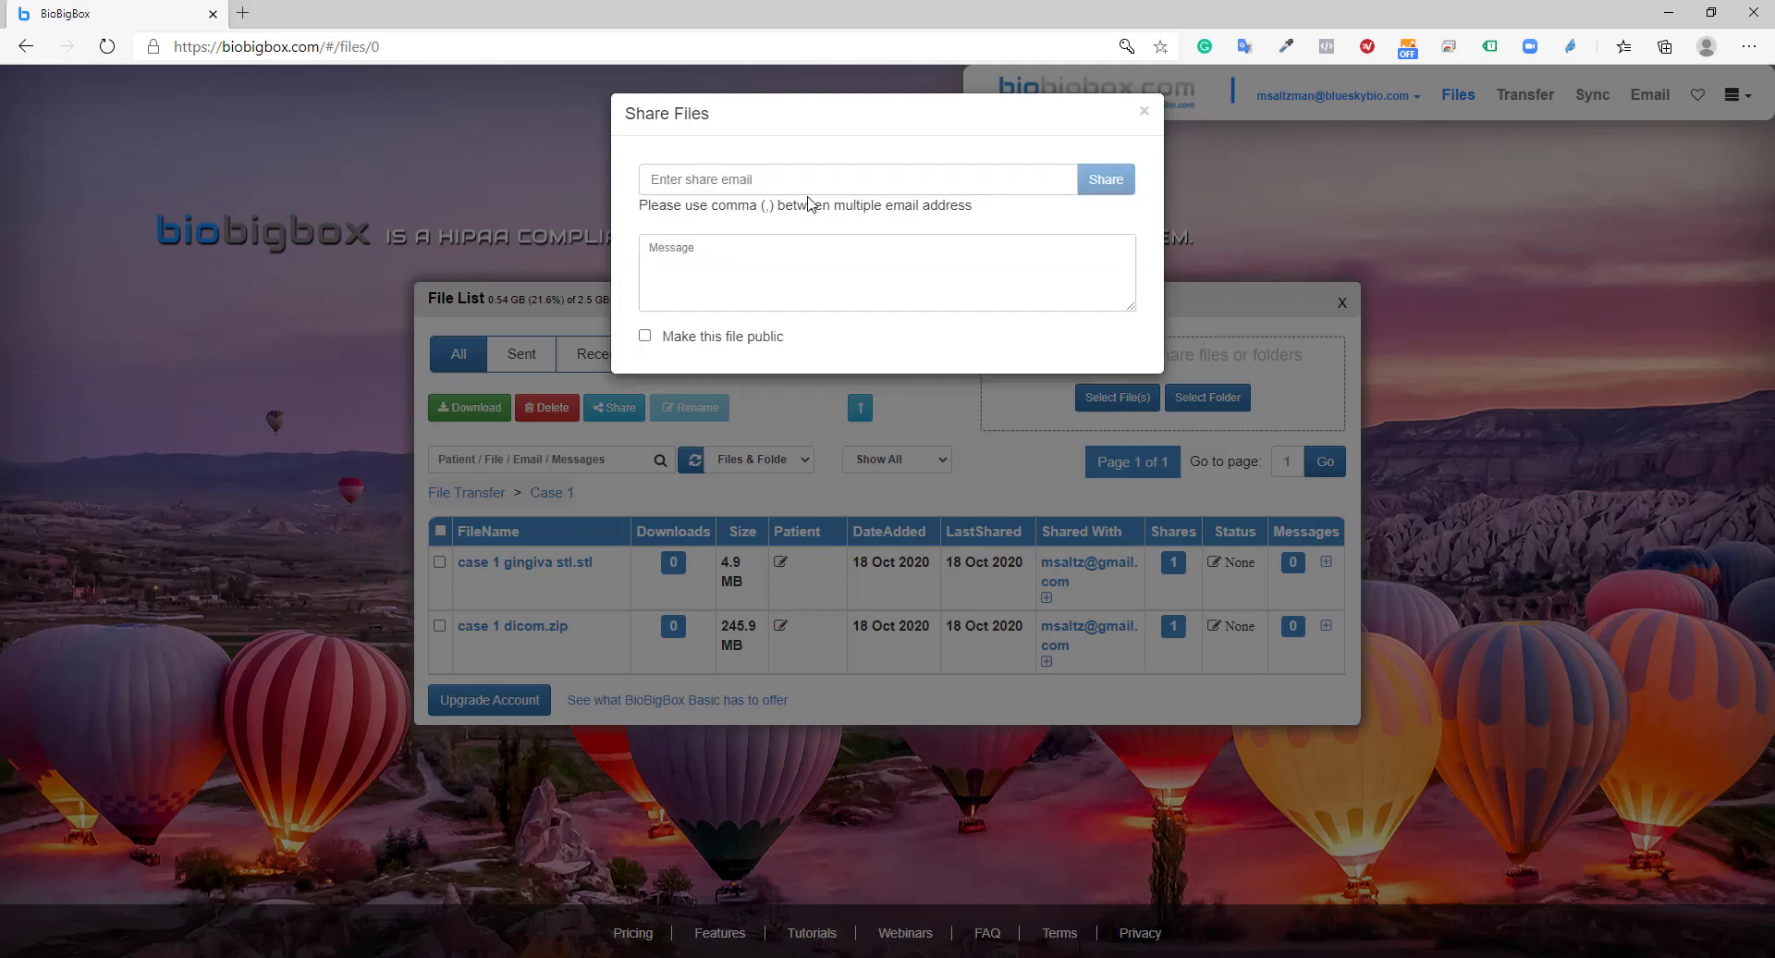
click(812, 180)
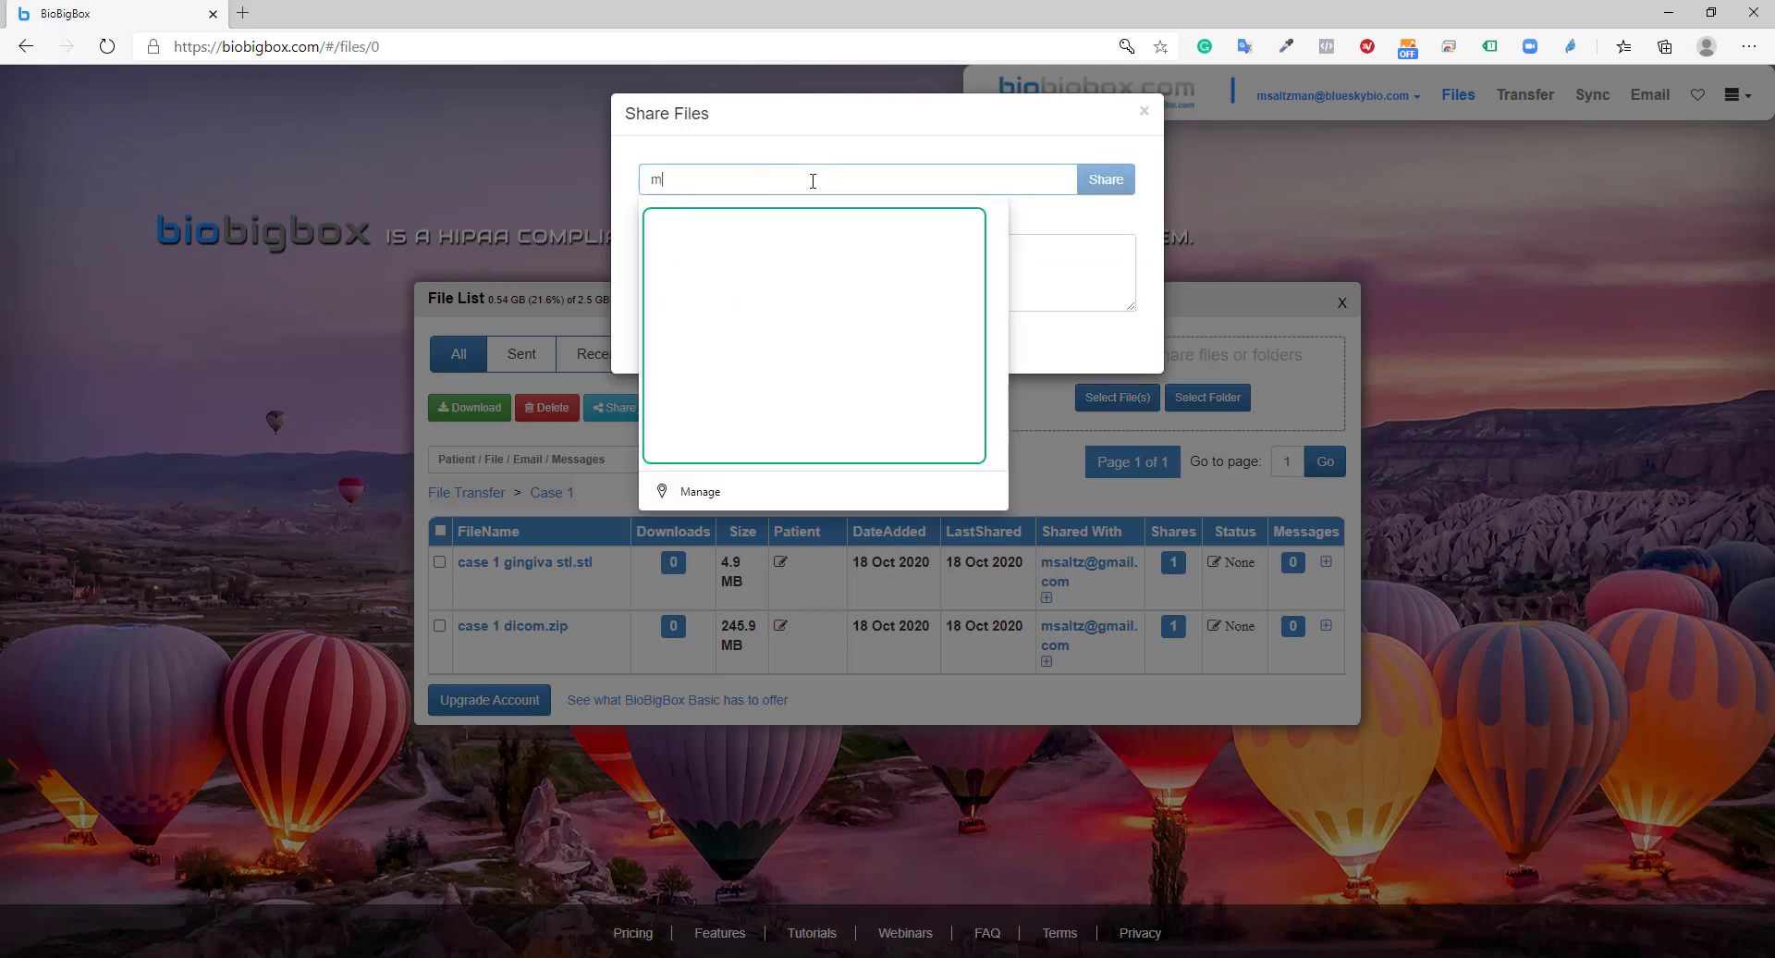
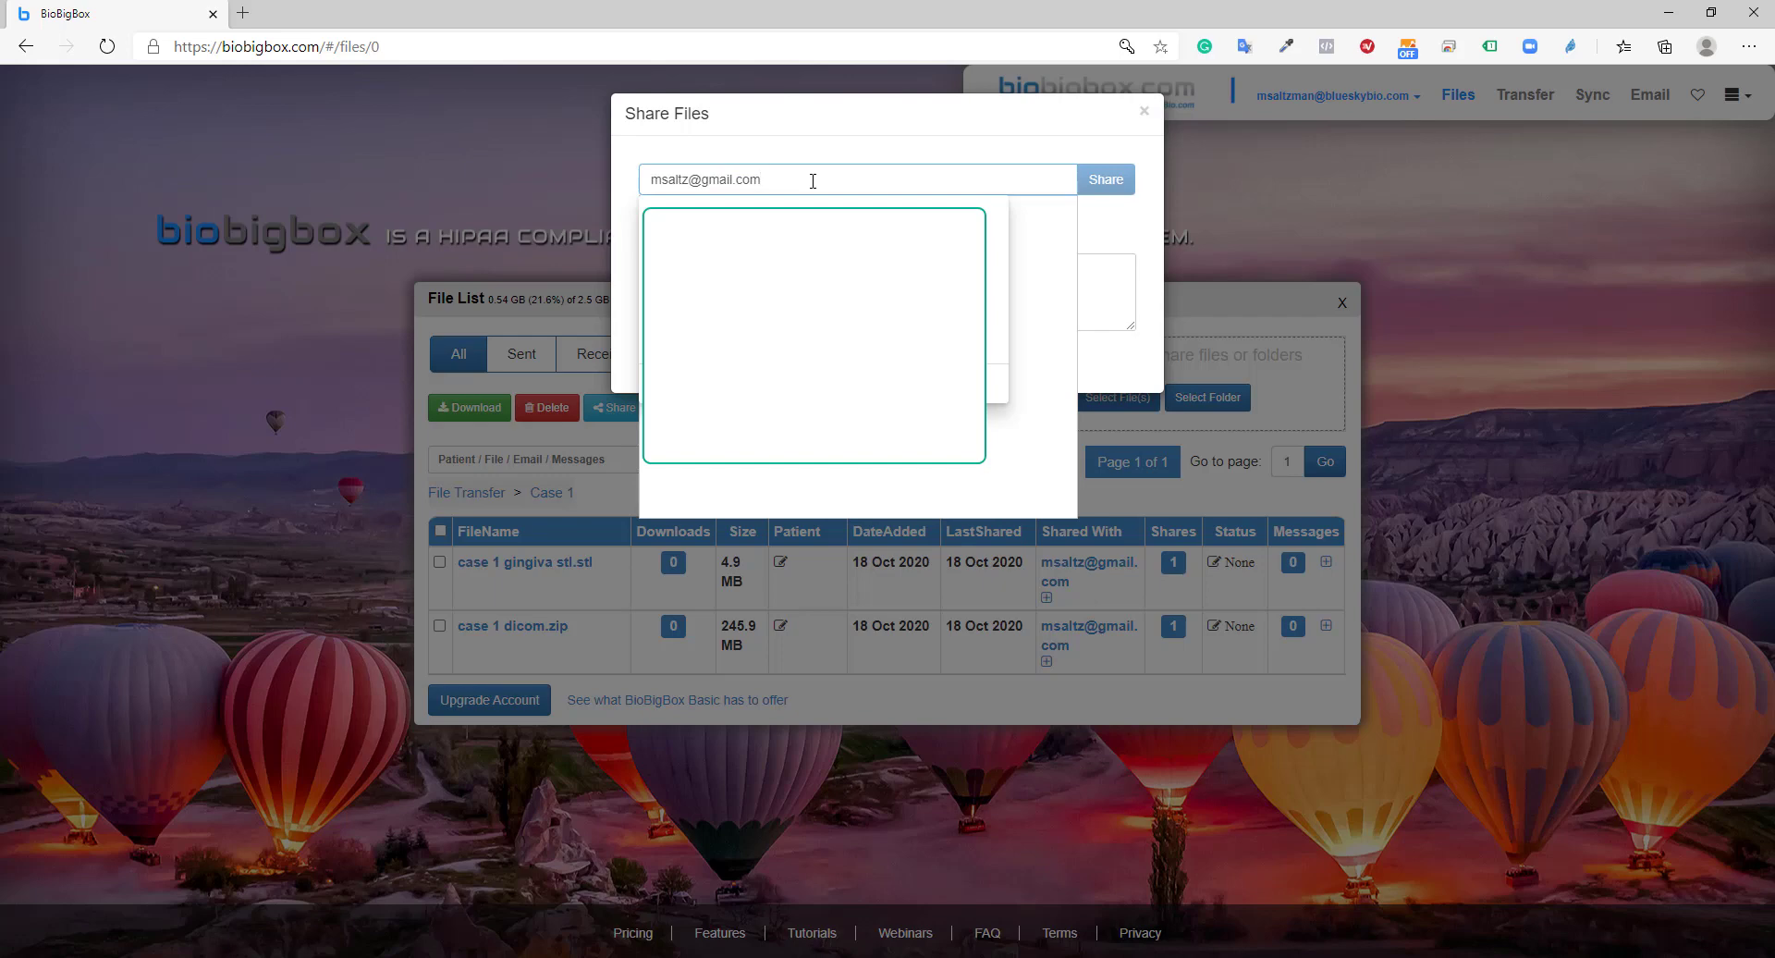
click(901, 184)
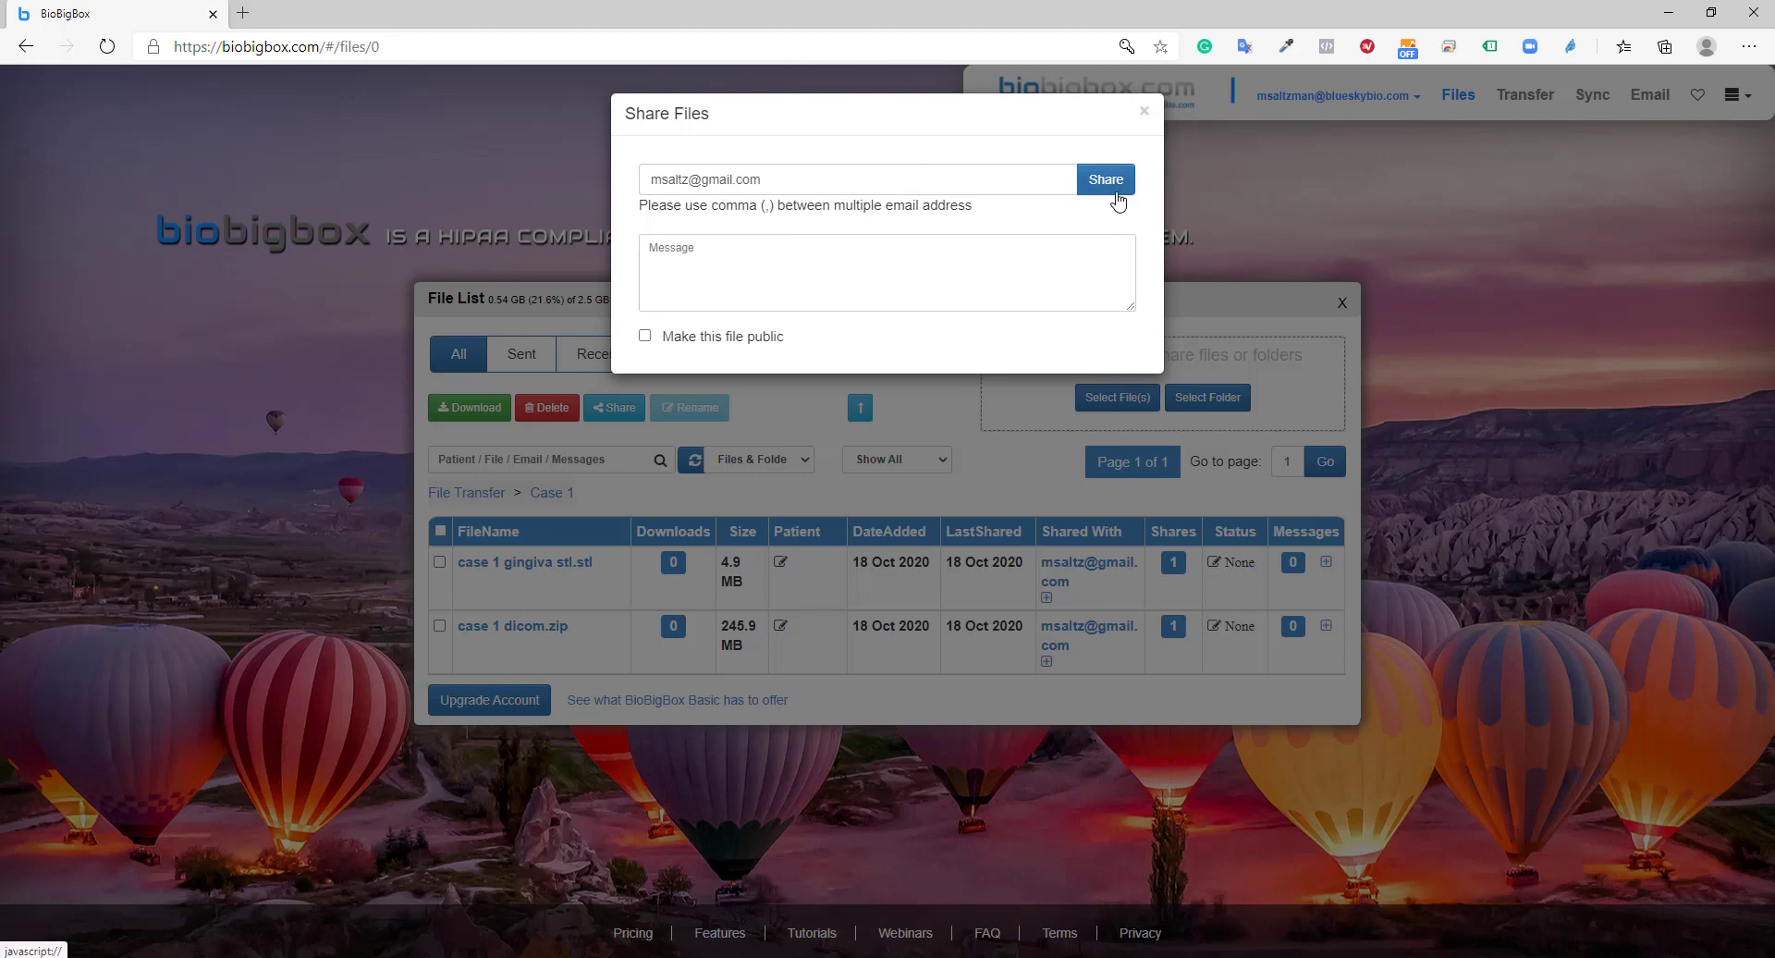
click(942, 282)
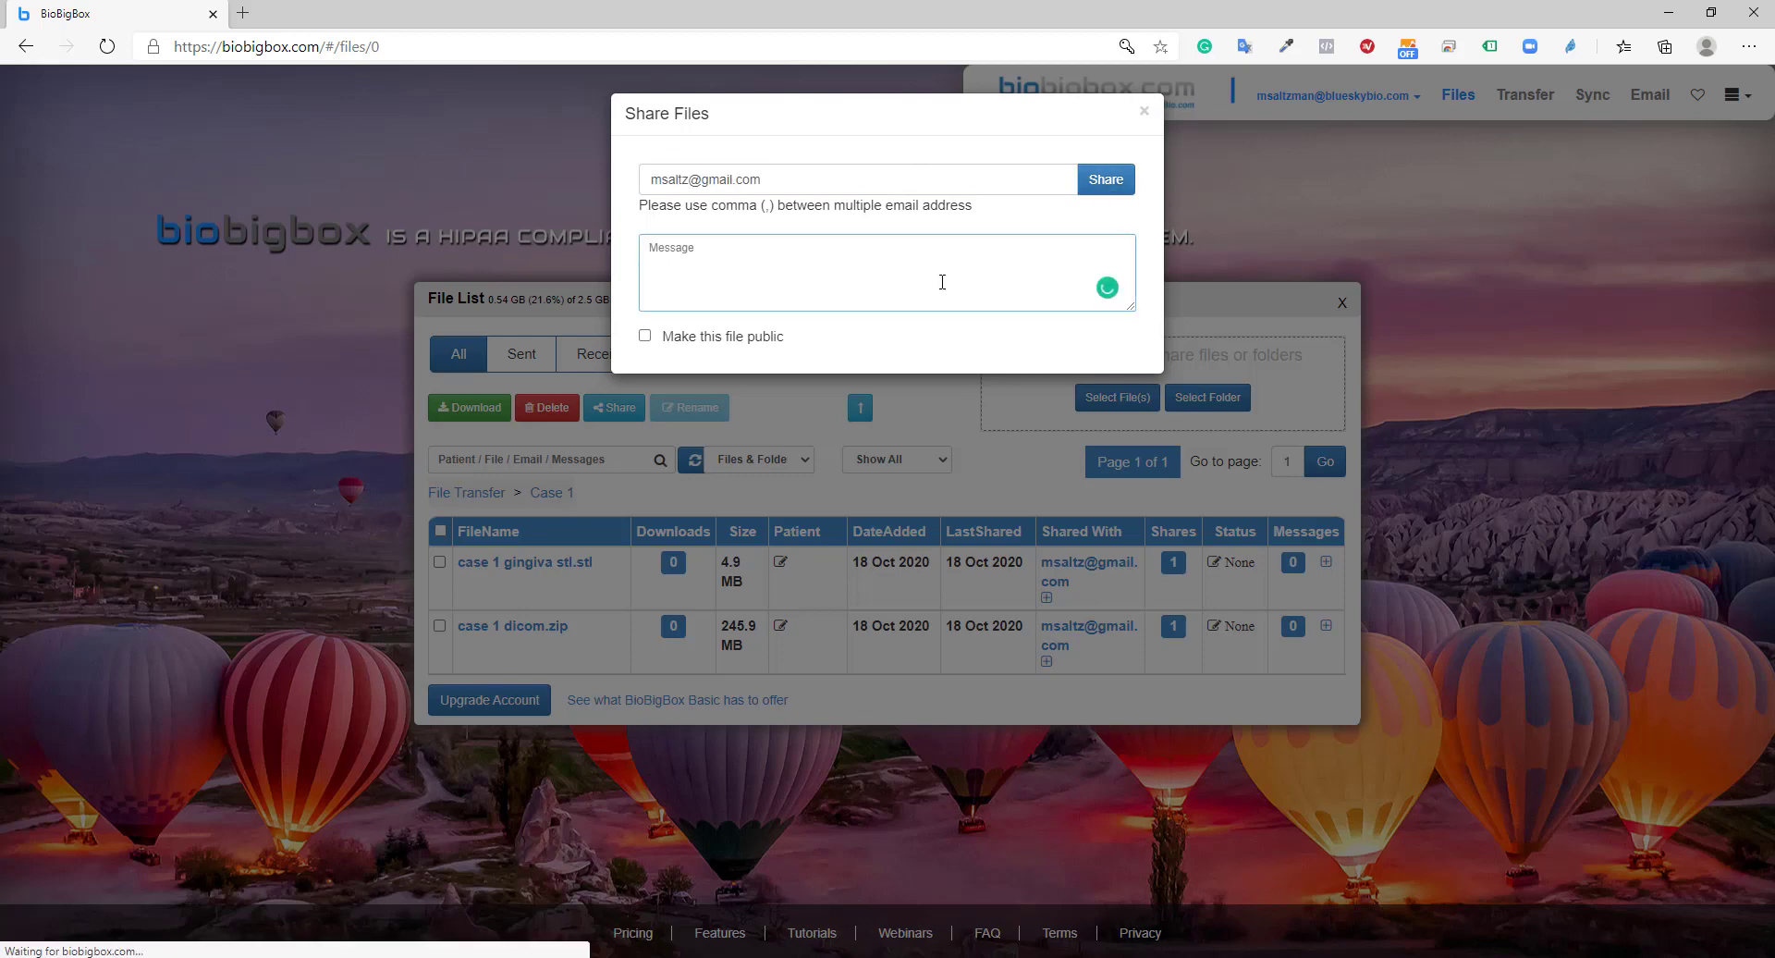
text(here is th)
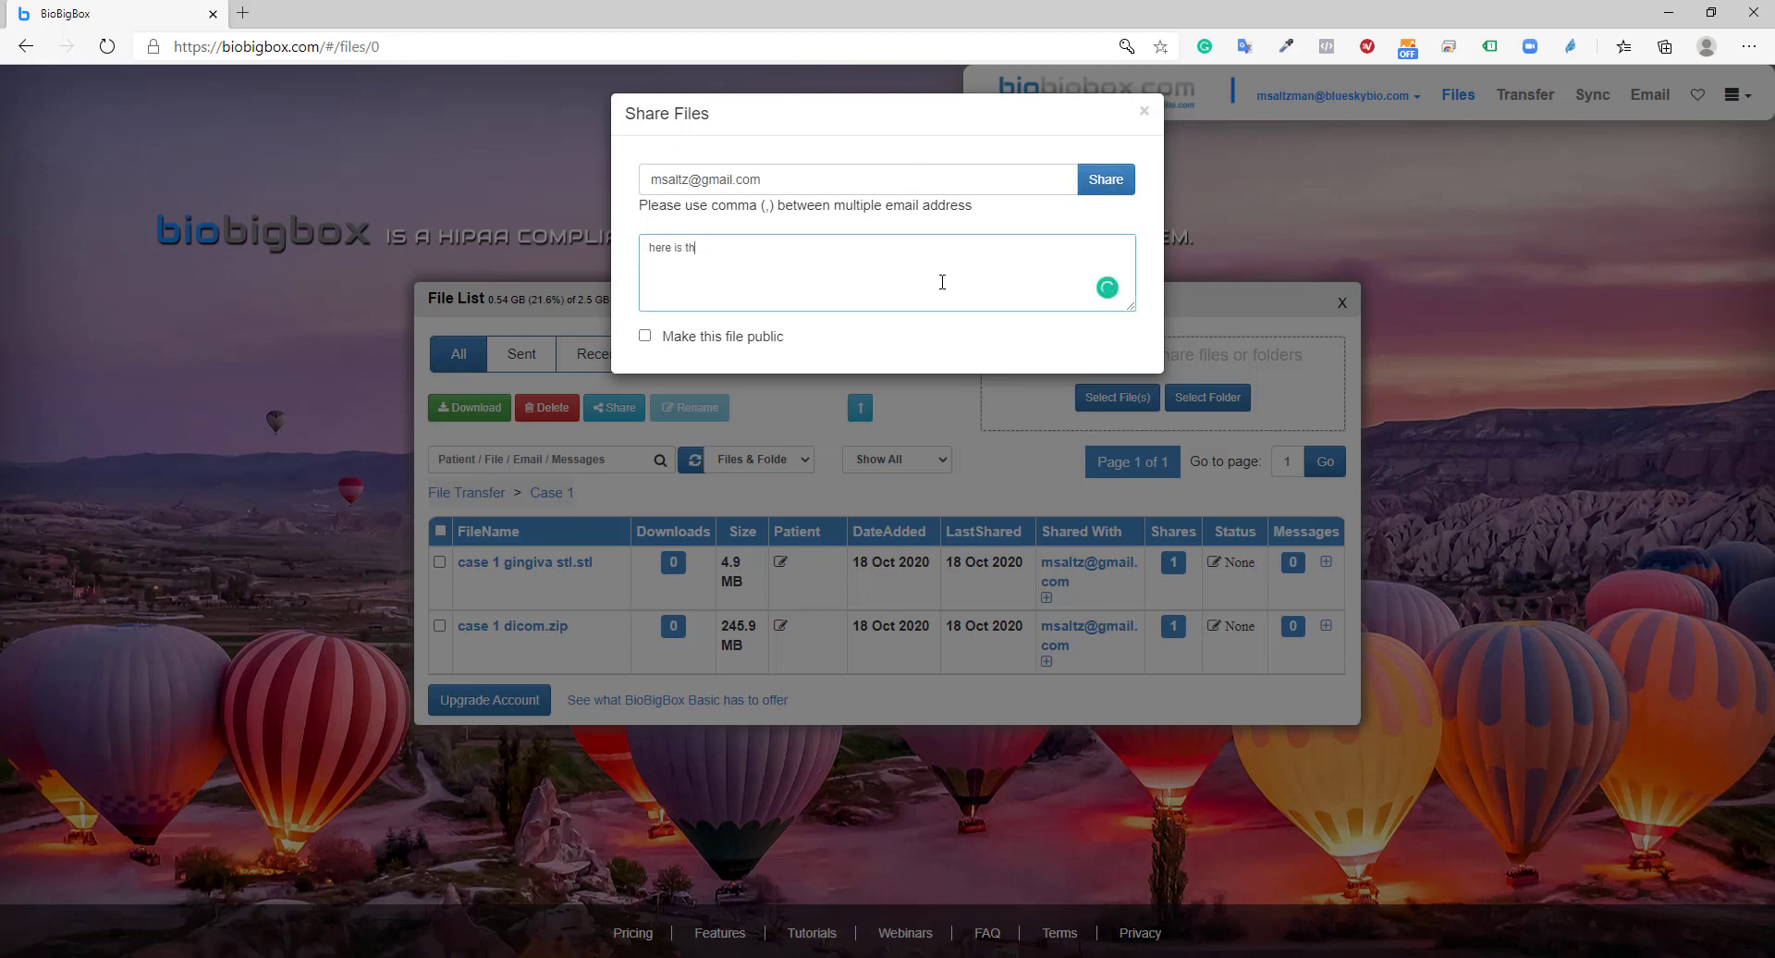
text(e file)
Share Blue Sky Plan Case.bsb (45.9 MB) into Case 1, then reopen the Case 1 folder
click(1106, 188)
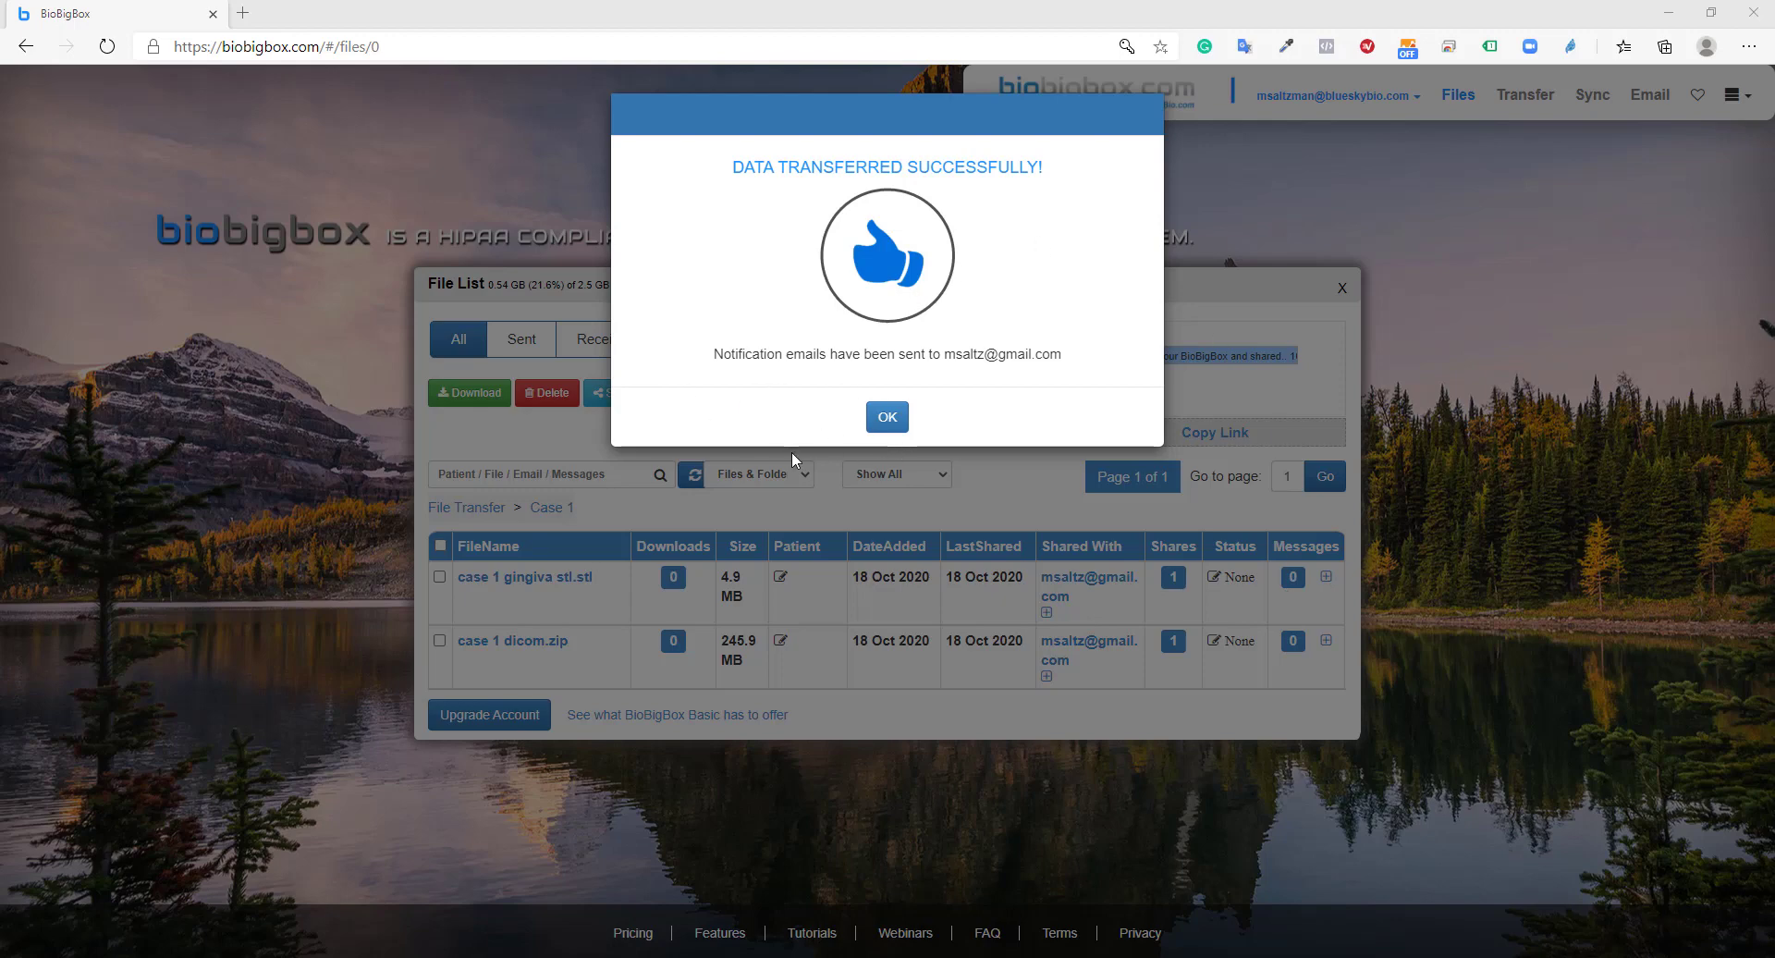
click(876, 419)
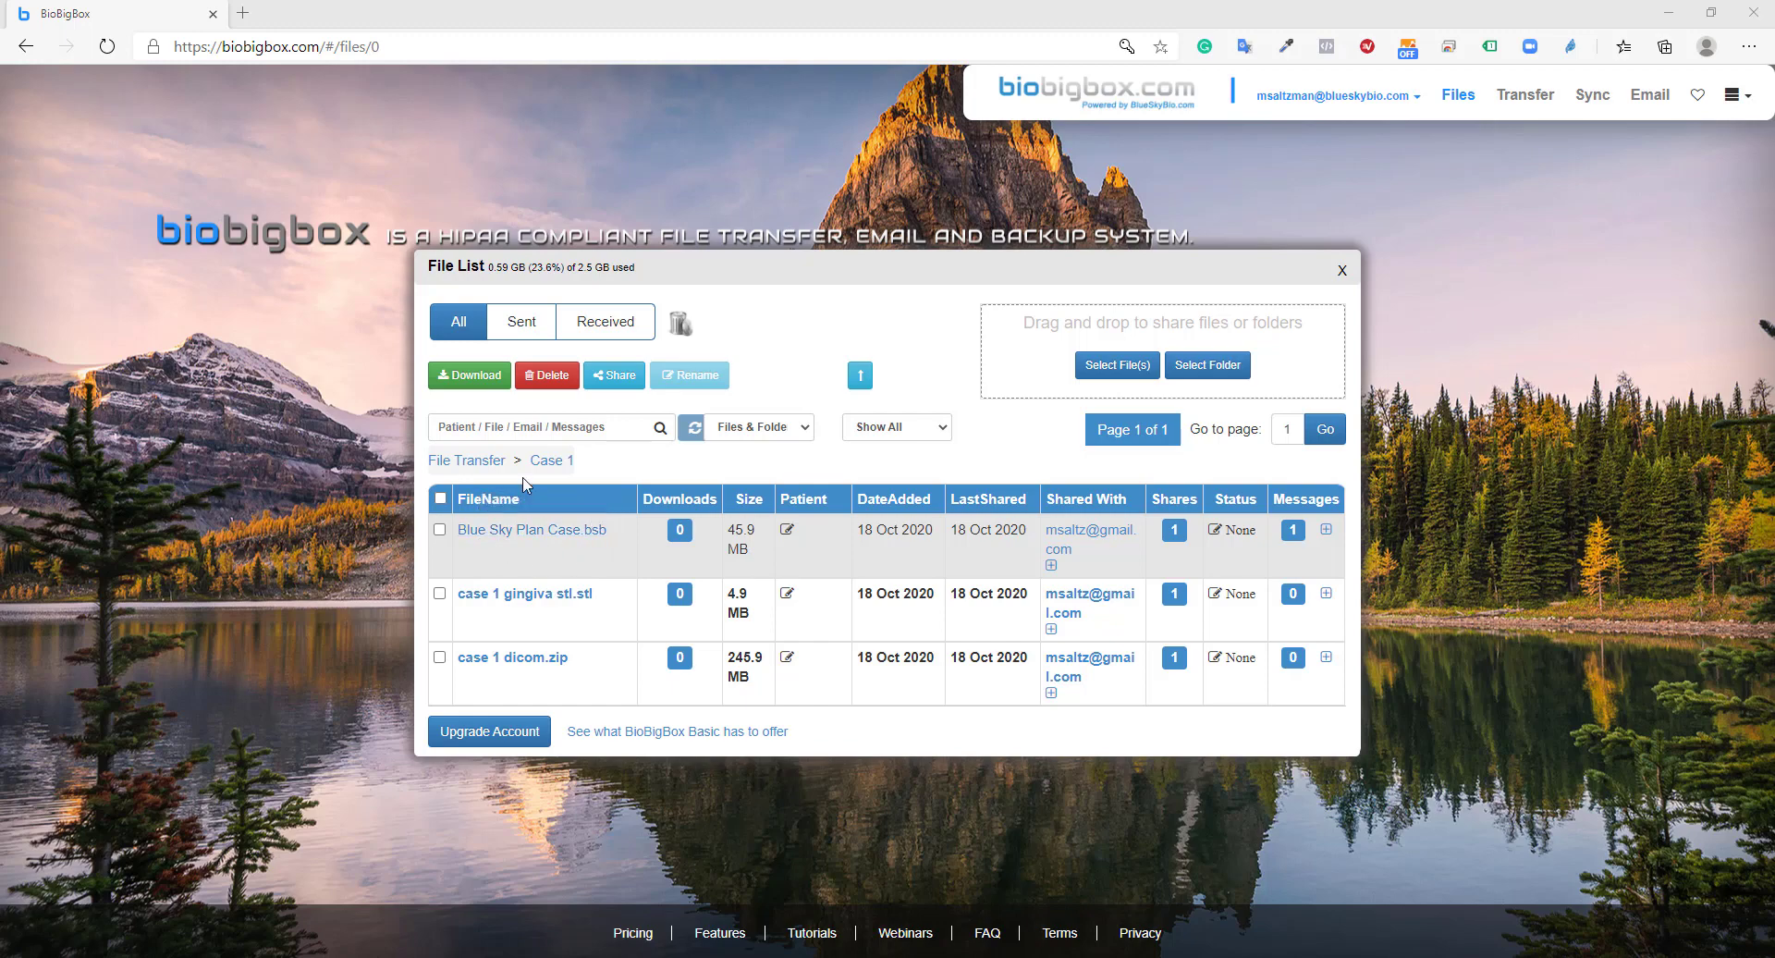
click(482, 466)
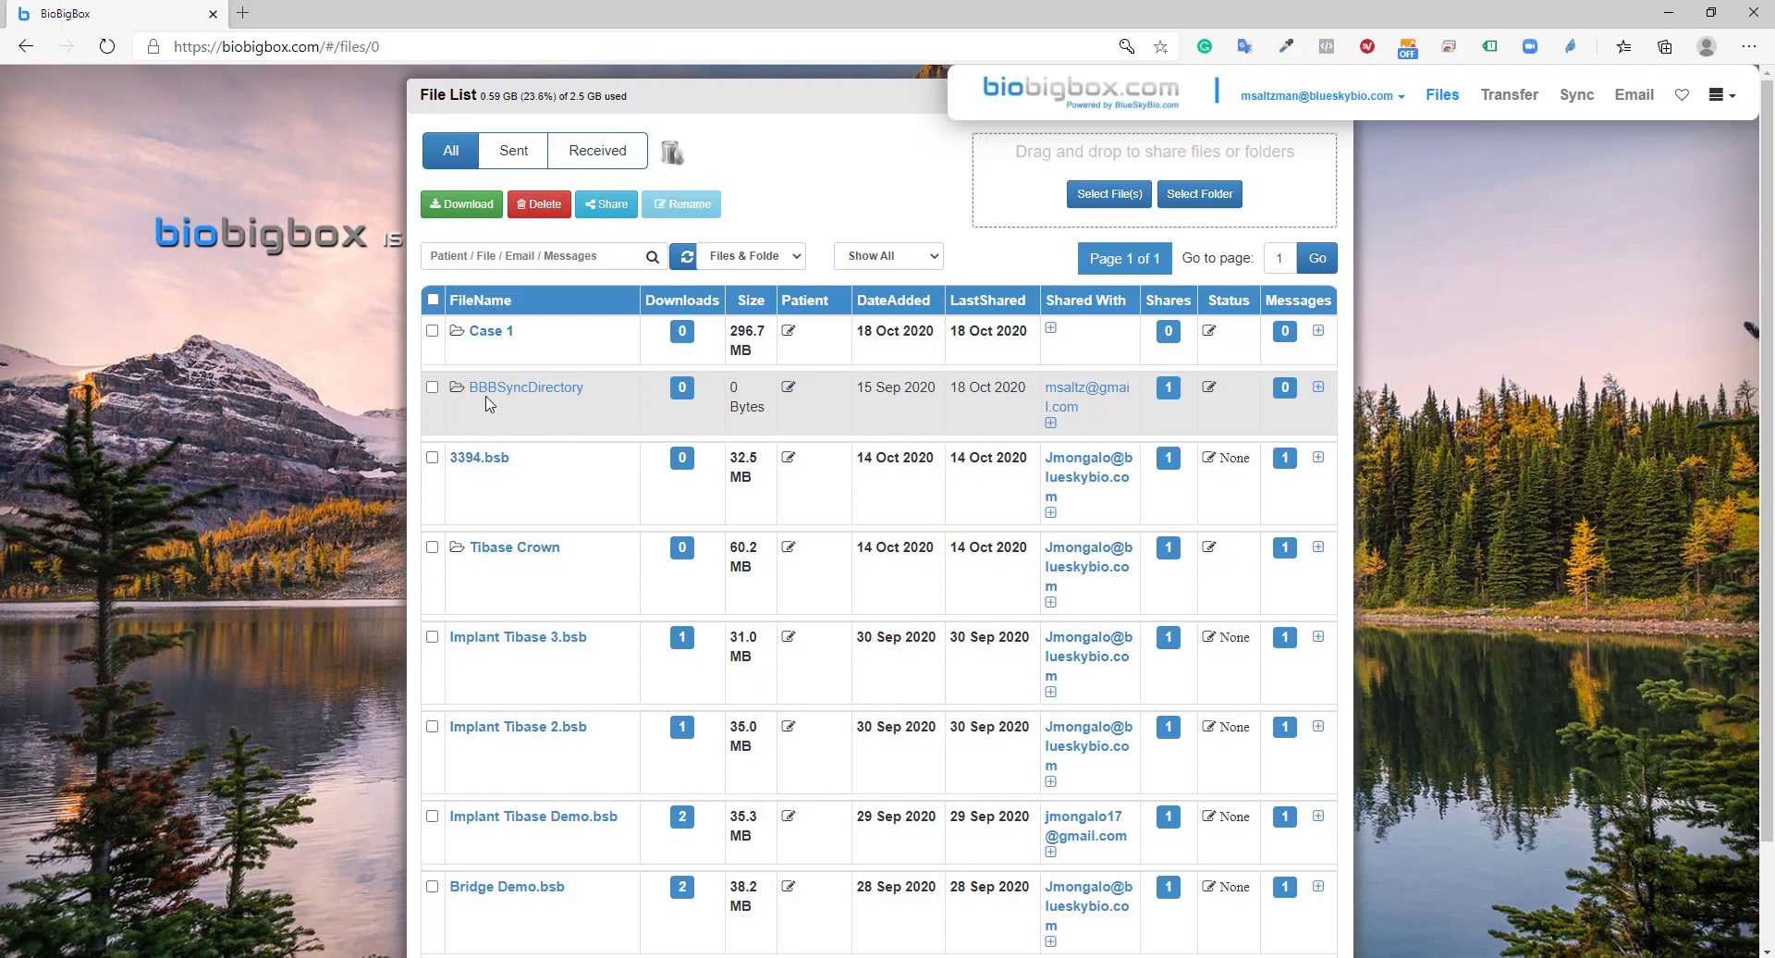
click(497, 335)
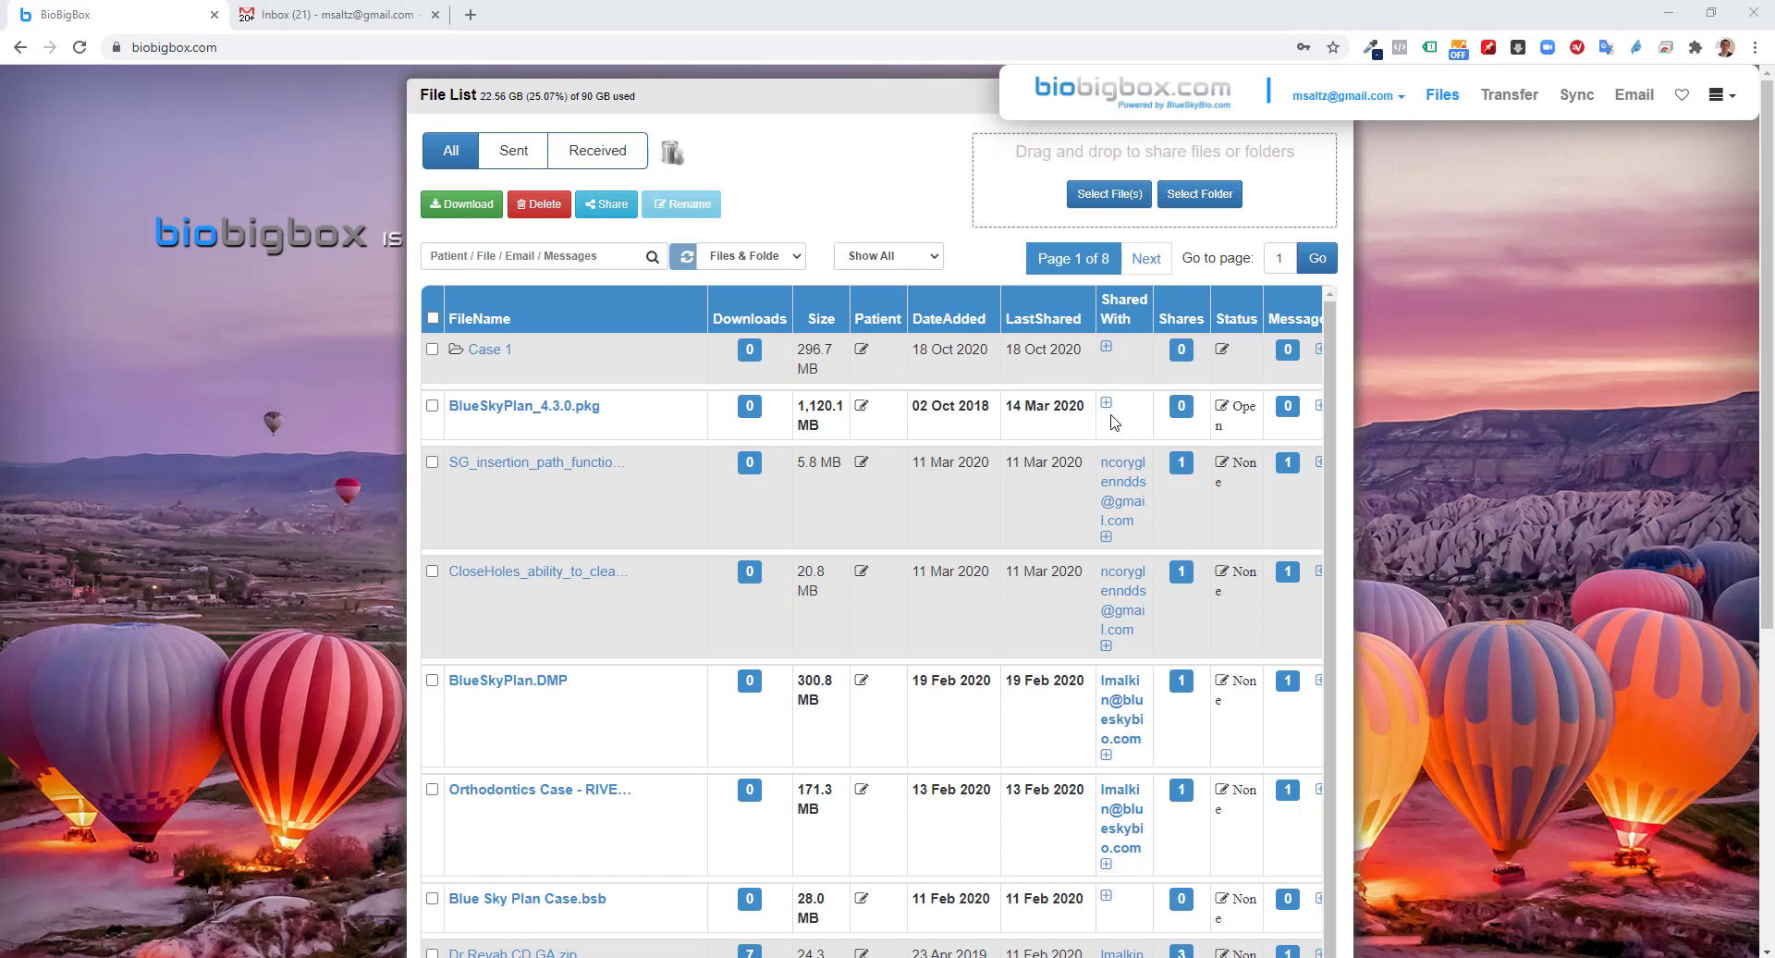
Open the Case 1 folder to show Blue Sky Plan Case.bsb, the gingiva STL and the dicom zip
click(500, 354)
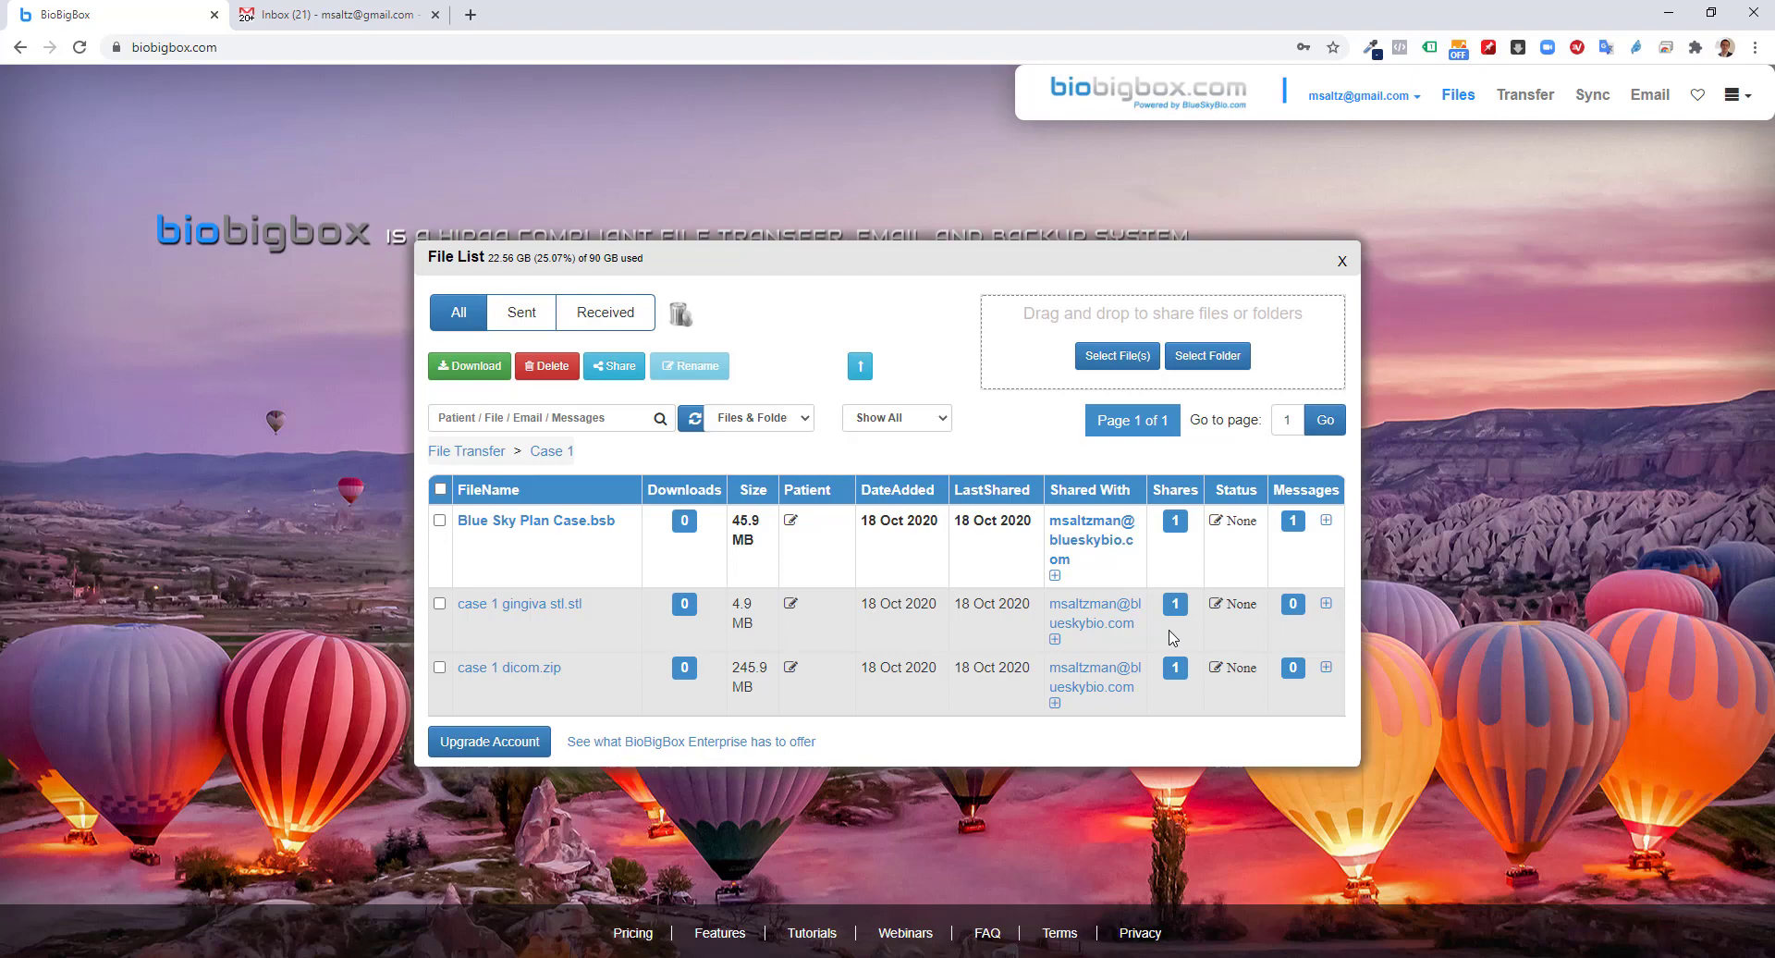
View the 'here is the file' message on Blue Sky Plan Case.bsb, then go back to the File Transfer list
click(1327, 521)
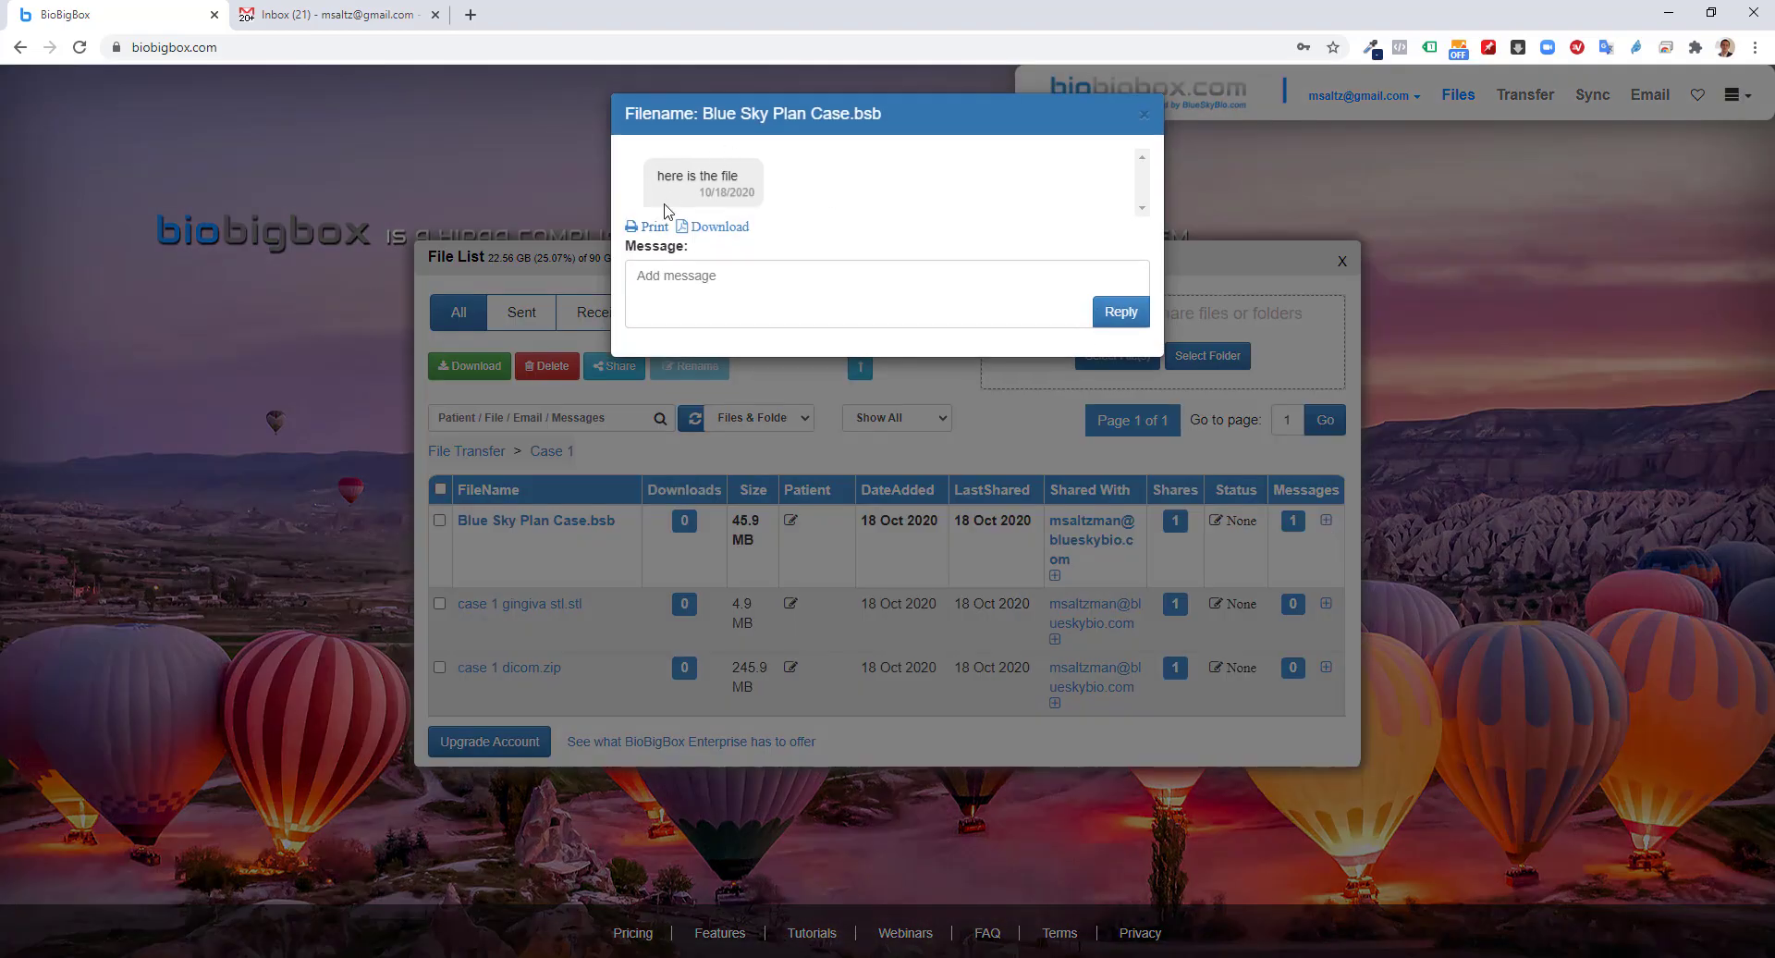
click(741, 289)
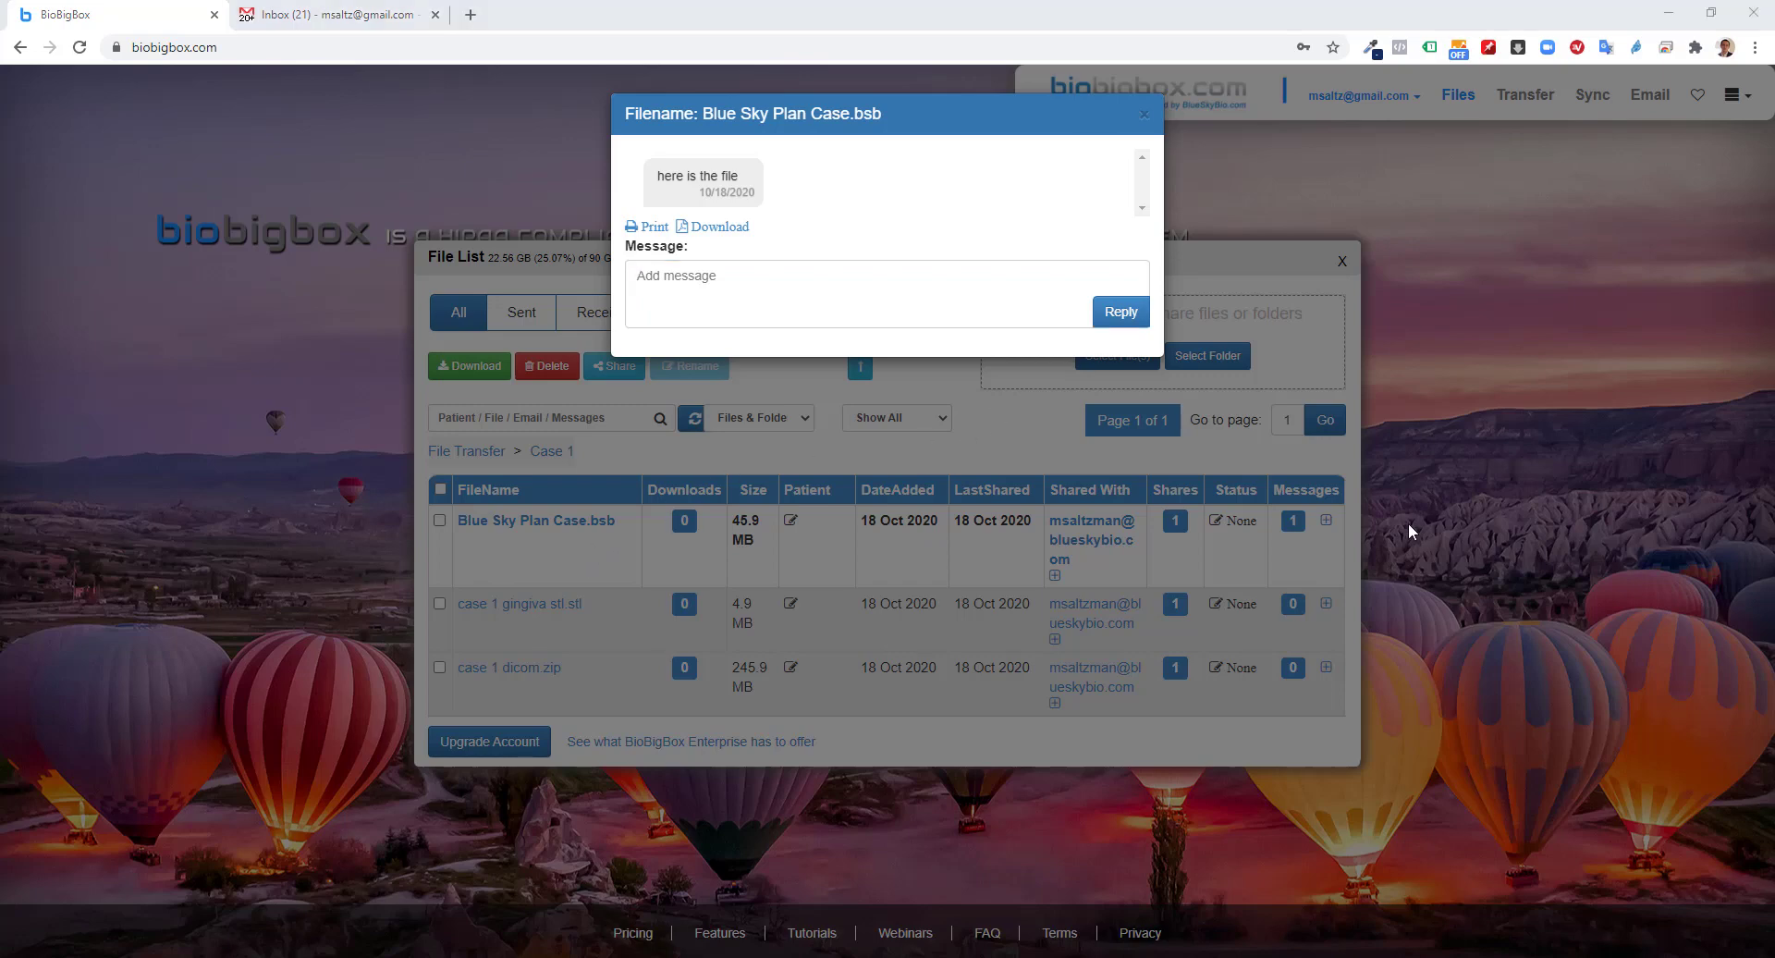
click(1144, 113)
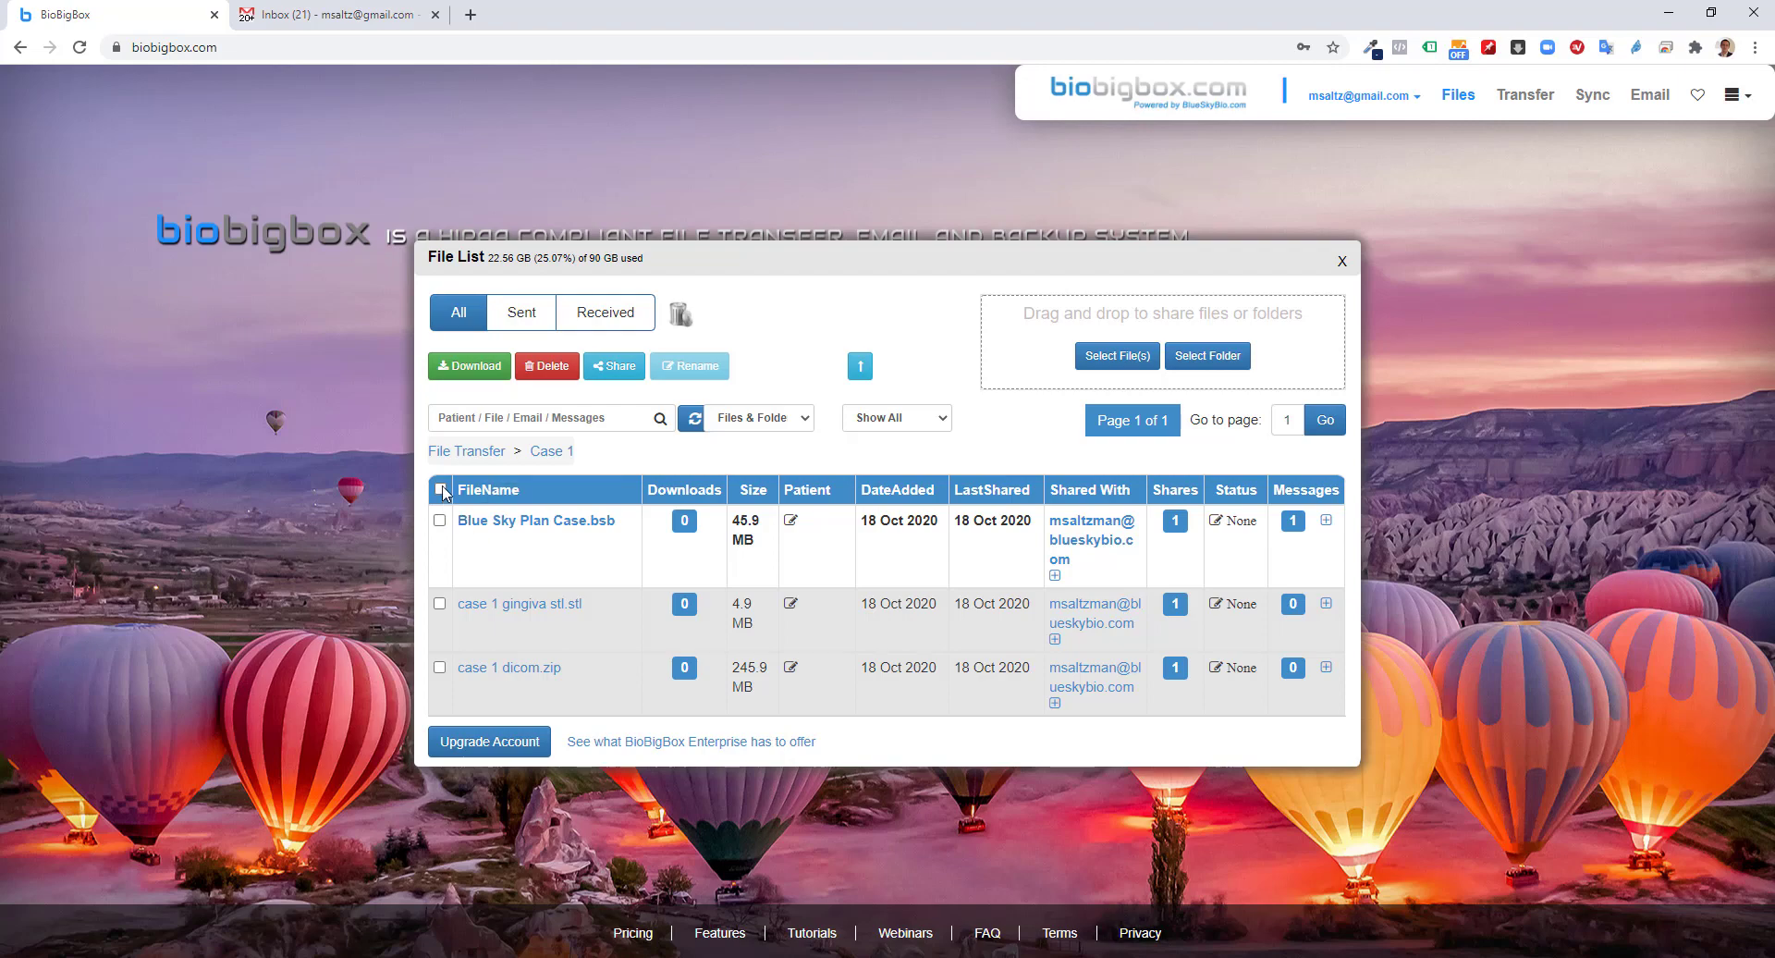
click(485, 455)
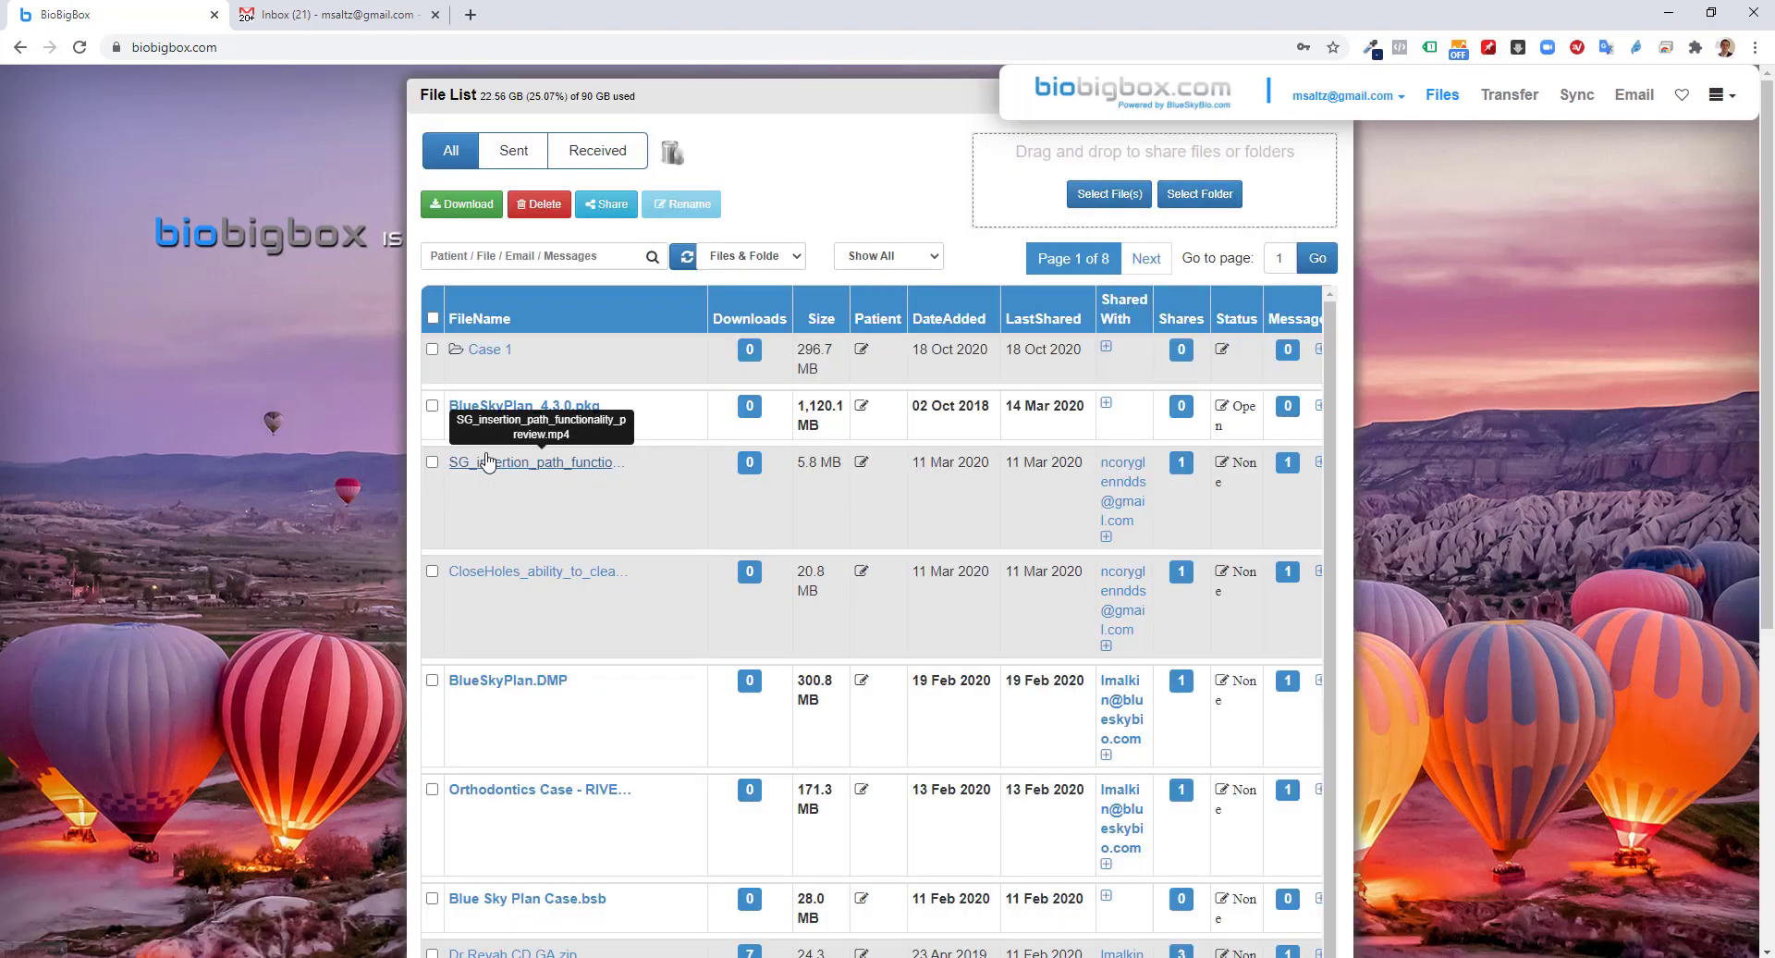